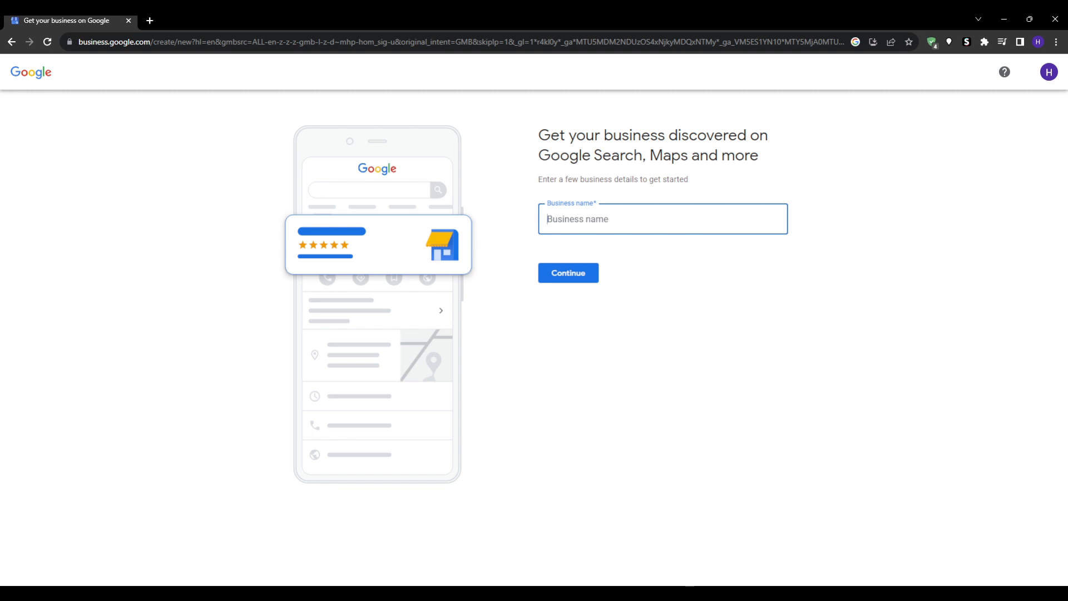
Switch to the incognito window showing the Create a Google Account sign-up page
left_click(680, 593)
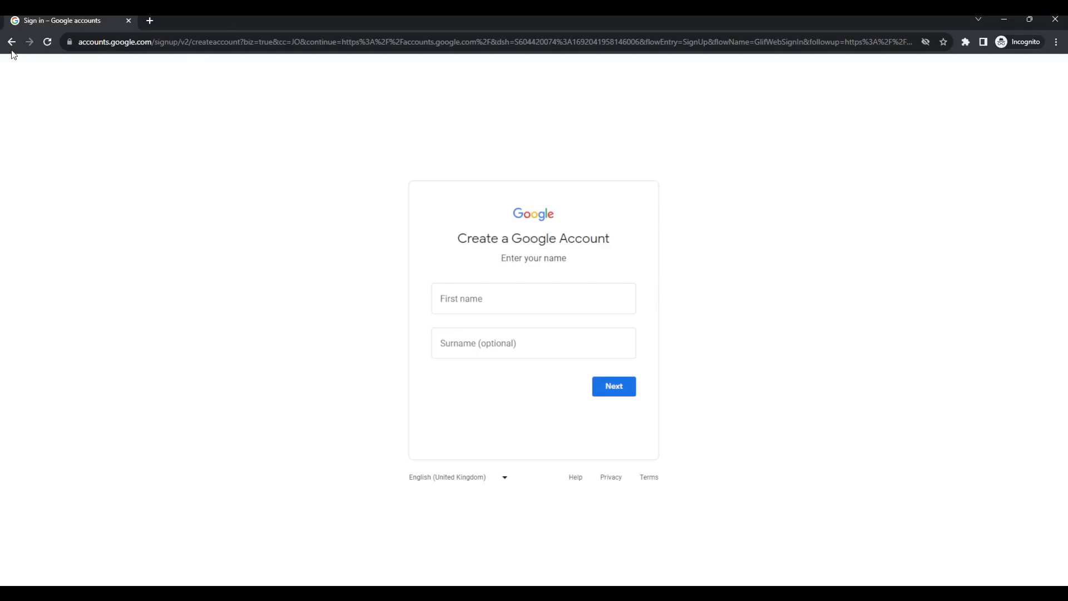
Enter the new account's first name and surname and submit them
double_click(98, 43)
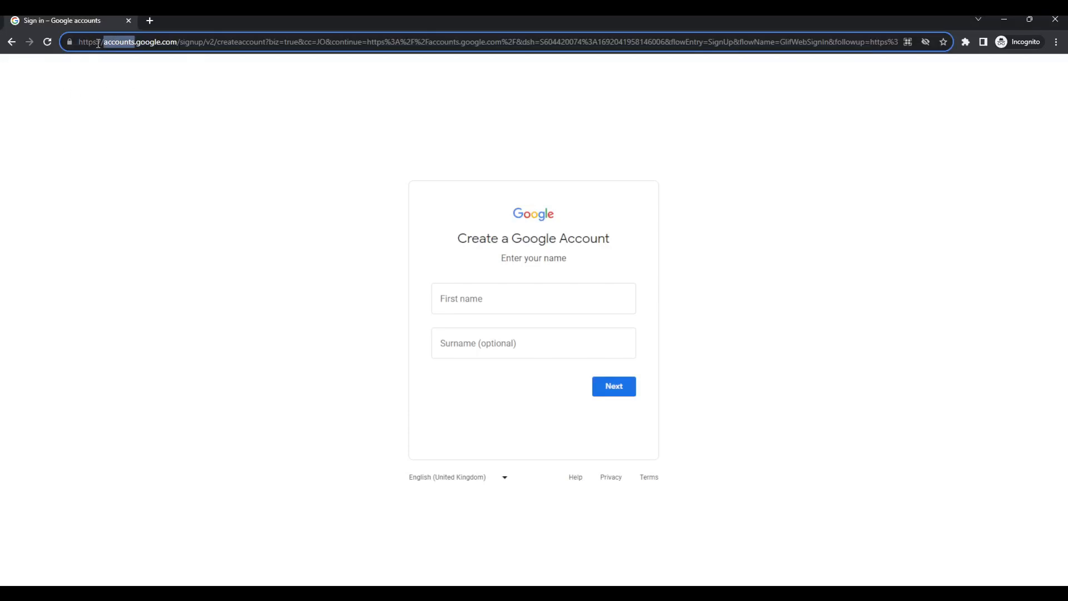
triple_click(80, 42)
left_click(163, 90)
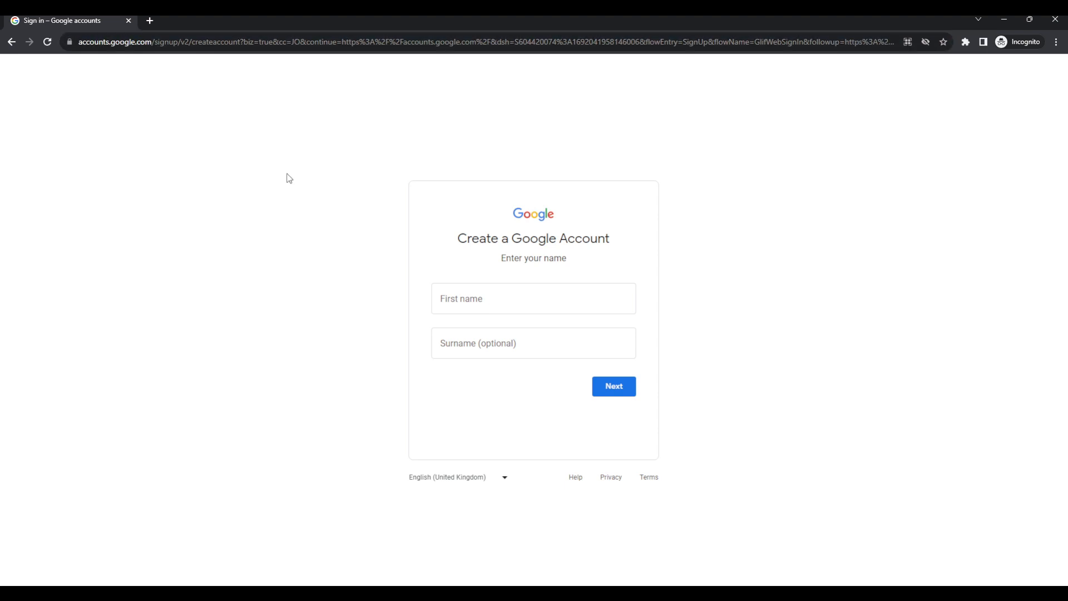
left_click(511, 299)
left_click(358, 305)
left_click(477, 297)
type("A")
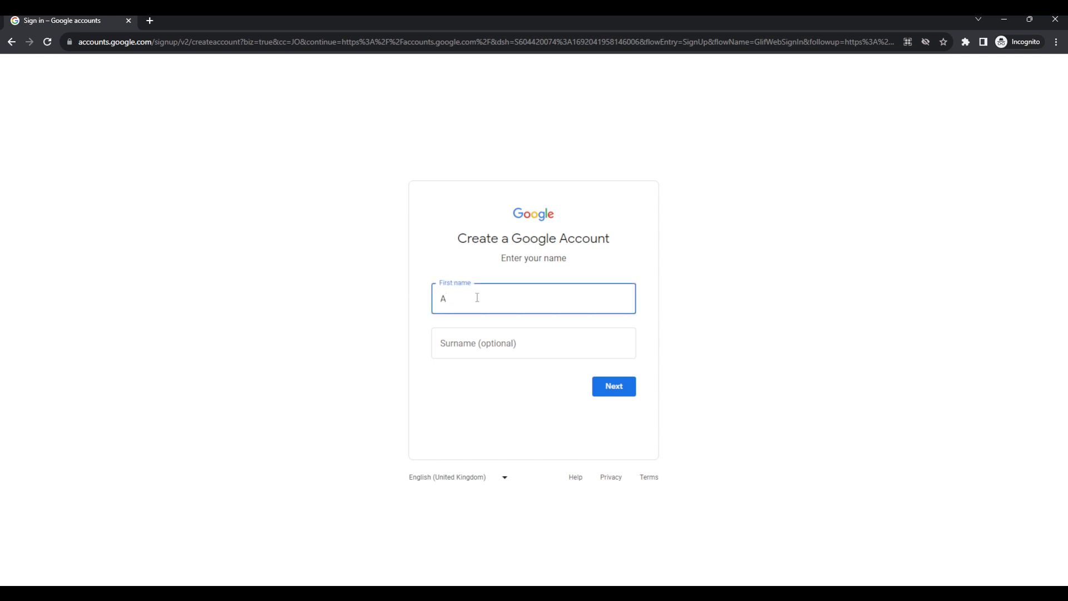
type("d")
key("BackSpace")
key("Tab")
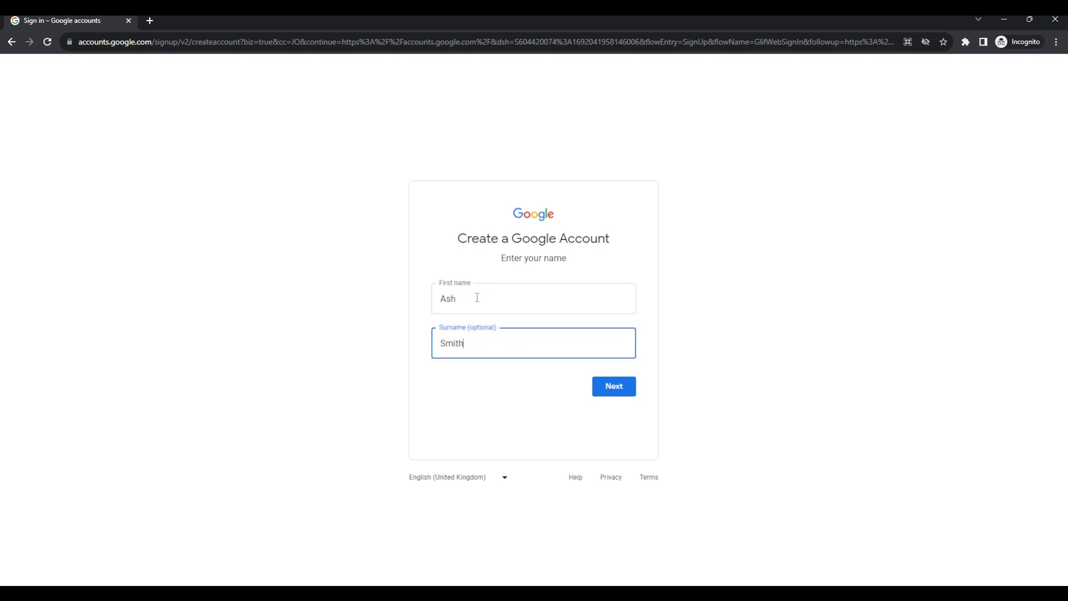
key("Return")
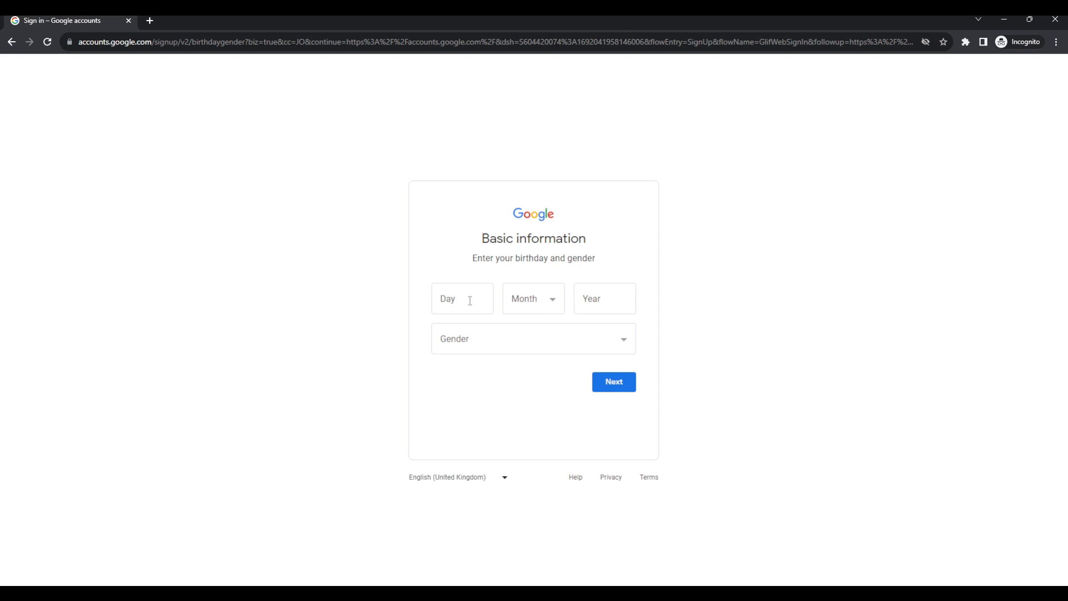
Set the birthday to 24 April 1998 and the gender to Male, then continue
left_click(469, 300)
type("24")
left_click(542, 303)
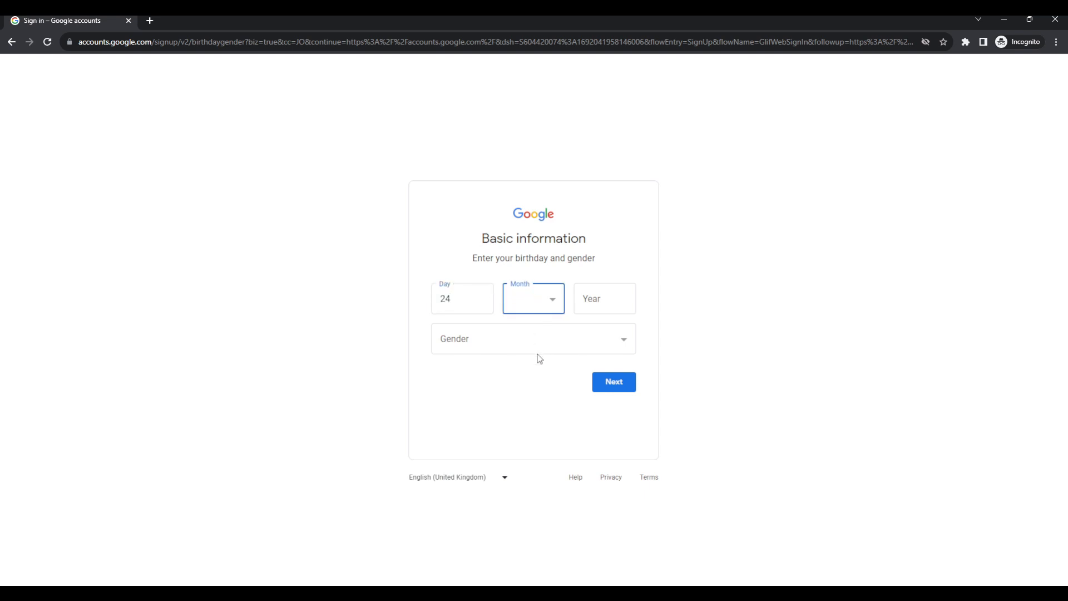
key("a")
left_click(595, 306)
type("1998")
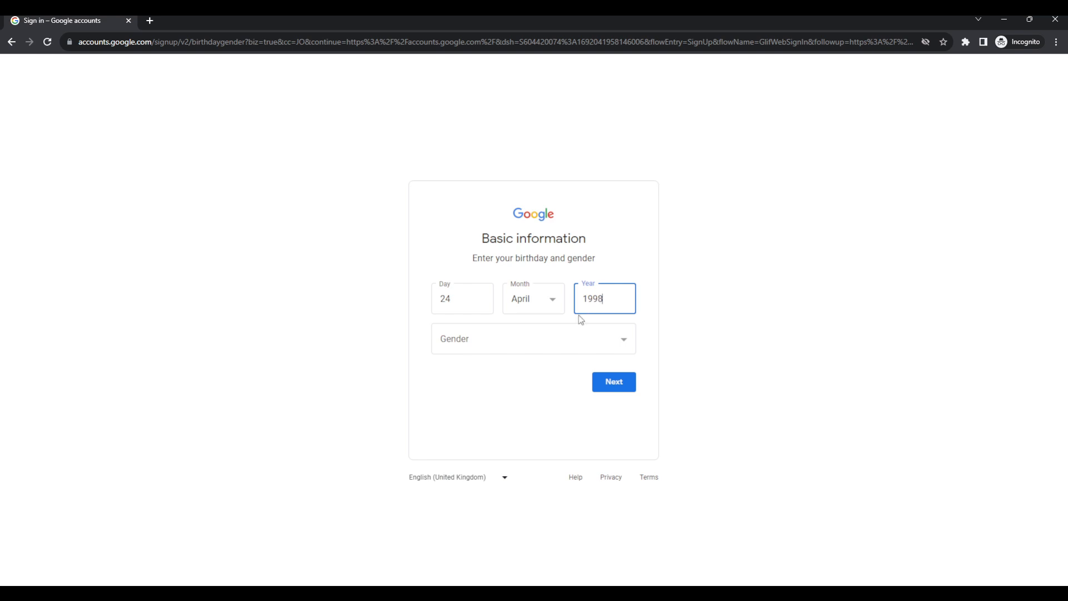
left_click(462, 350)
key("m")
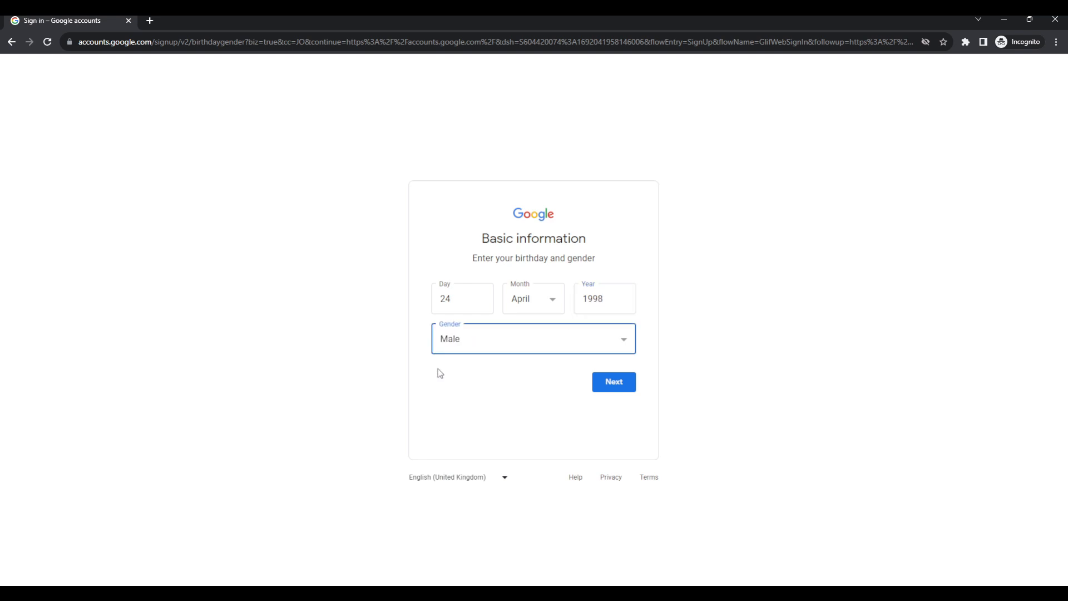
left_click(365, 363)
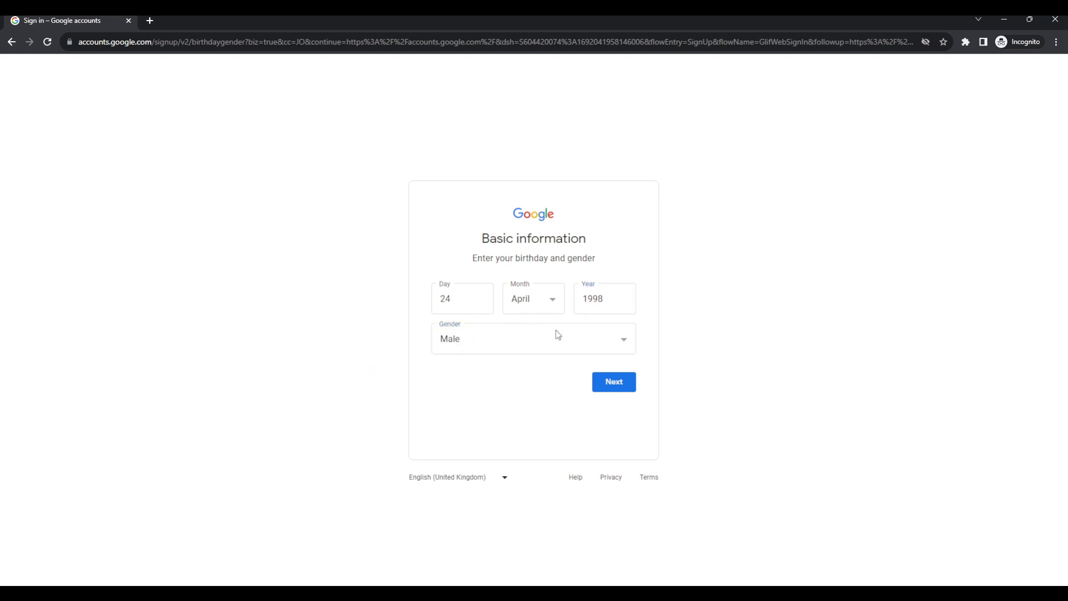
left_click(605, 381)
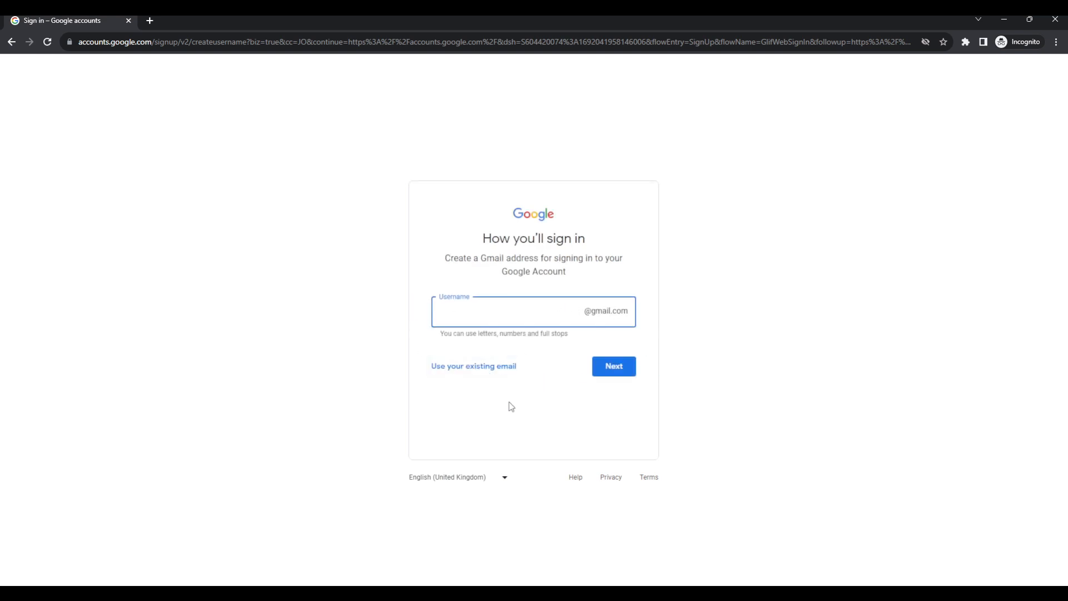
Choose the Gmail username for the new account
key("Return")
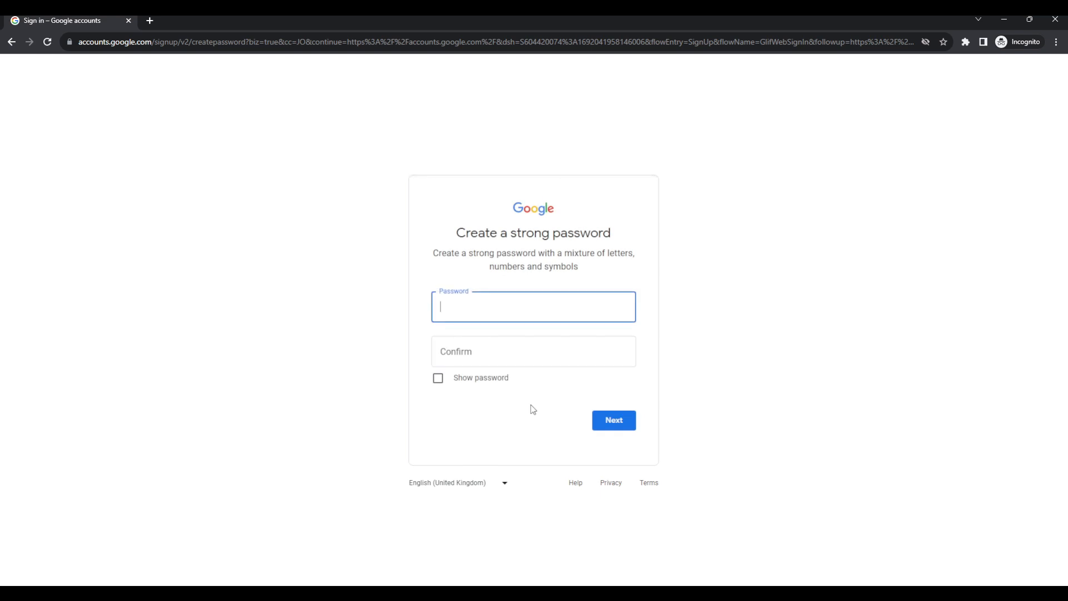
Set and confirm the account password, then continue at the phone verification step
type("********")
key("Tab")
type("********")
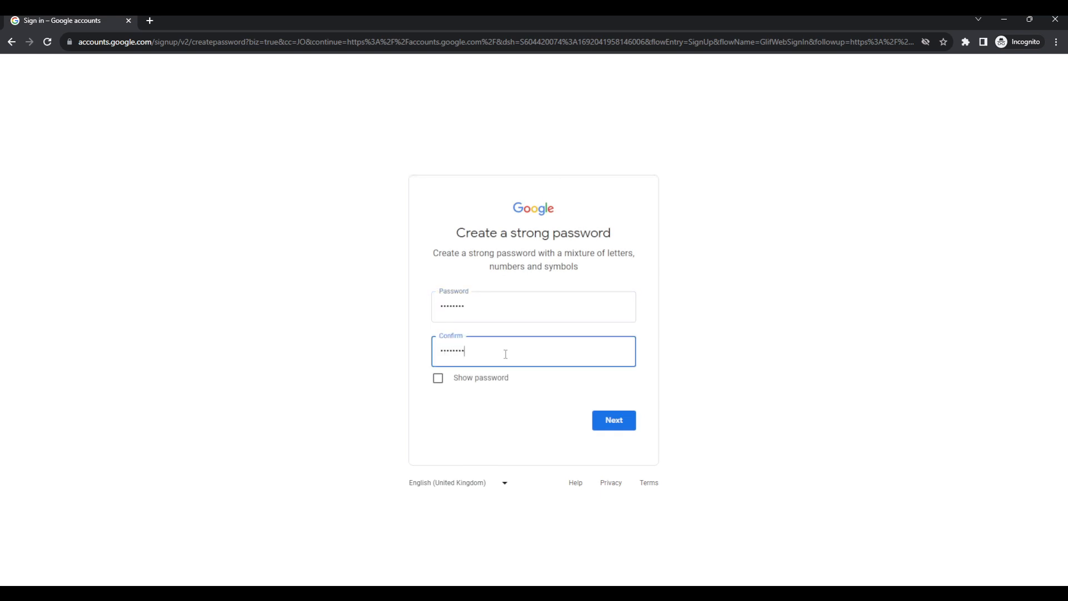
key("Return")
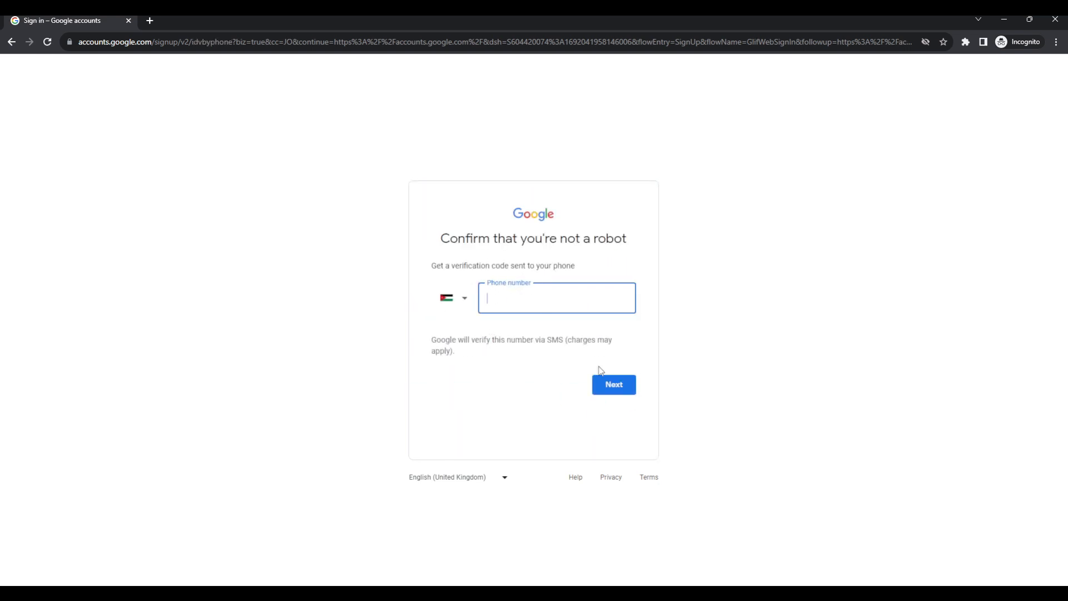
left_click(618, 386)
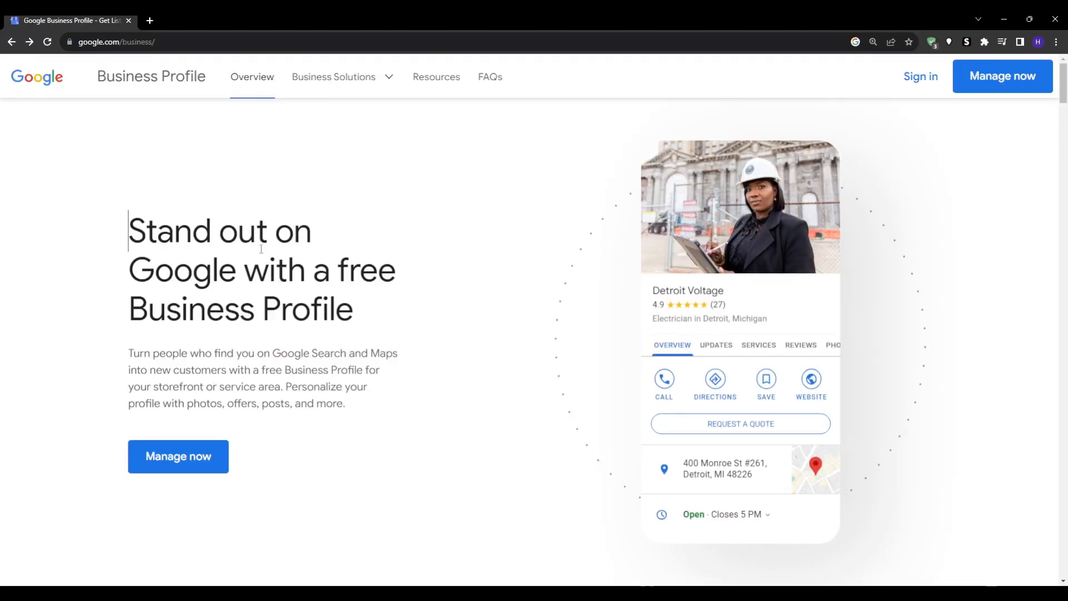
Start a new business profile in a new tab and focus its Business name field
left_click_drag(127, 228, 429, 313)
left_click(428, 315)
left_click(187, 463)
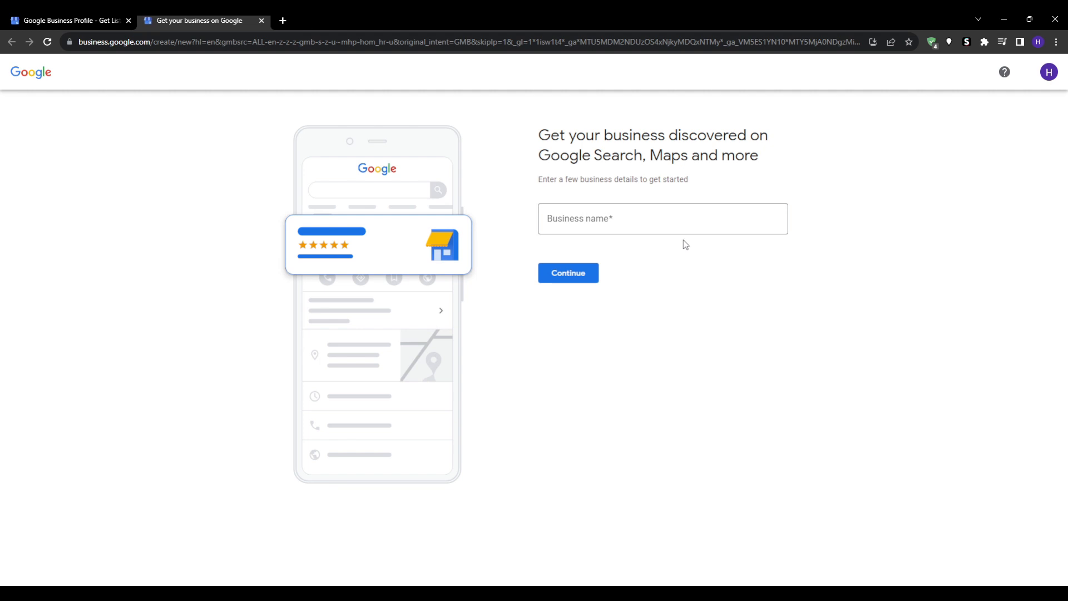
mouse_move(777, 168)
left_mouse_down()
mouse_move(537, 157)
mouse_move(563, 136)
mouse_move(538, 135)
mouse_move(761, 164)
left_mouse_up()
left_click(760, 162)
left_click(70, 20)
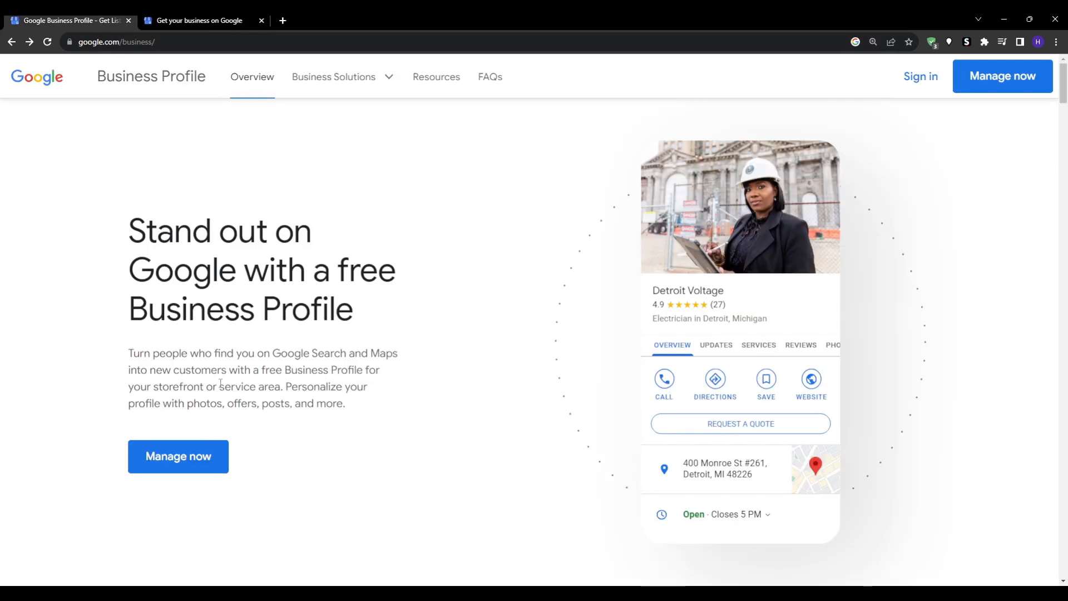
left_click(239, 20)
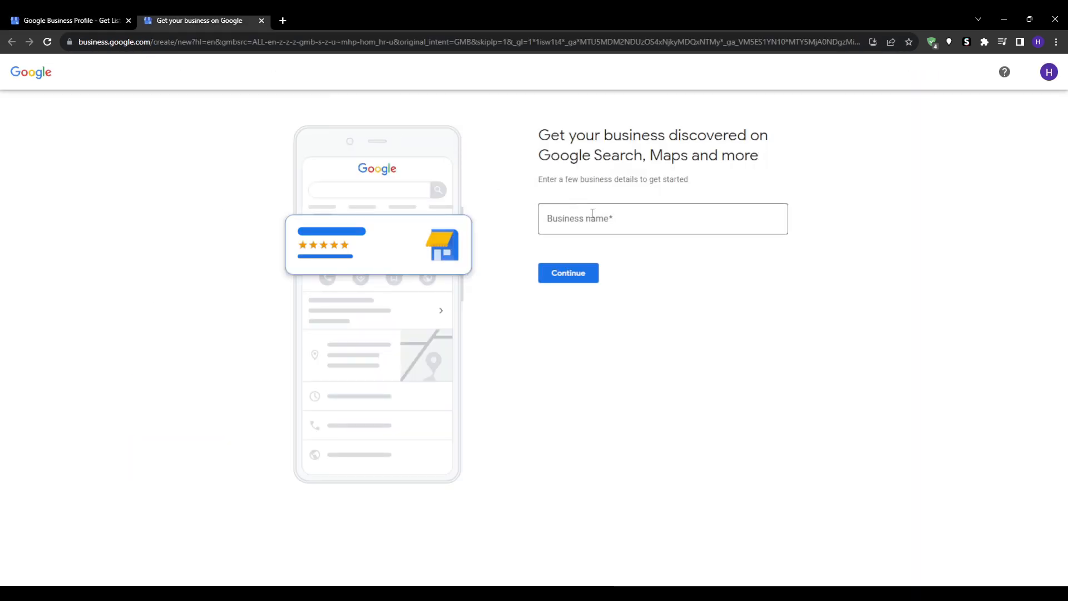
left_click(631, 222)
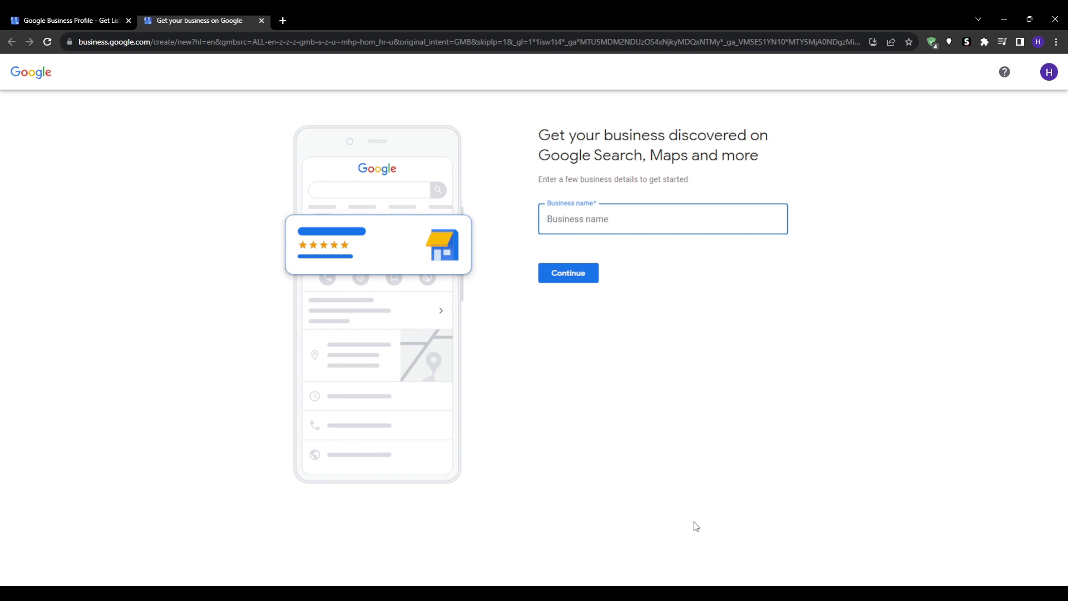
left_click(696, 592)
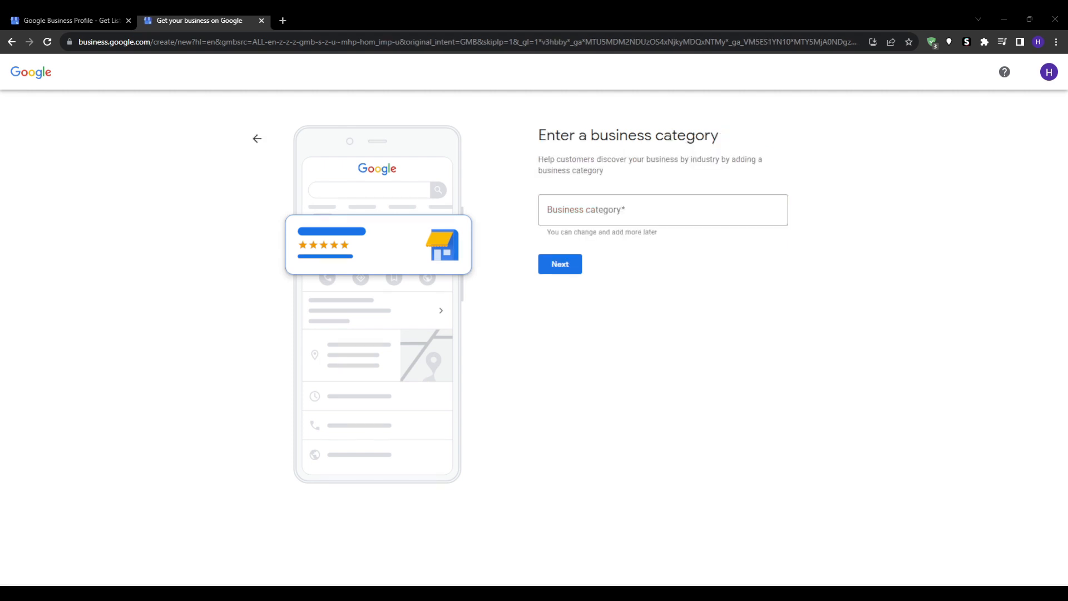
Search 'Food and', pick Food and beverage consultant as the category, and continue
left_click(567, 393)
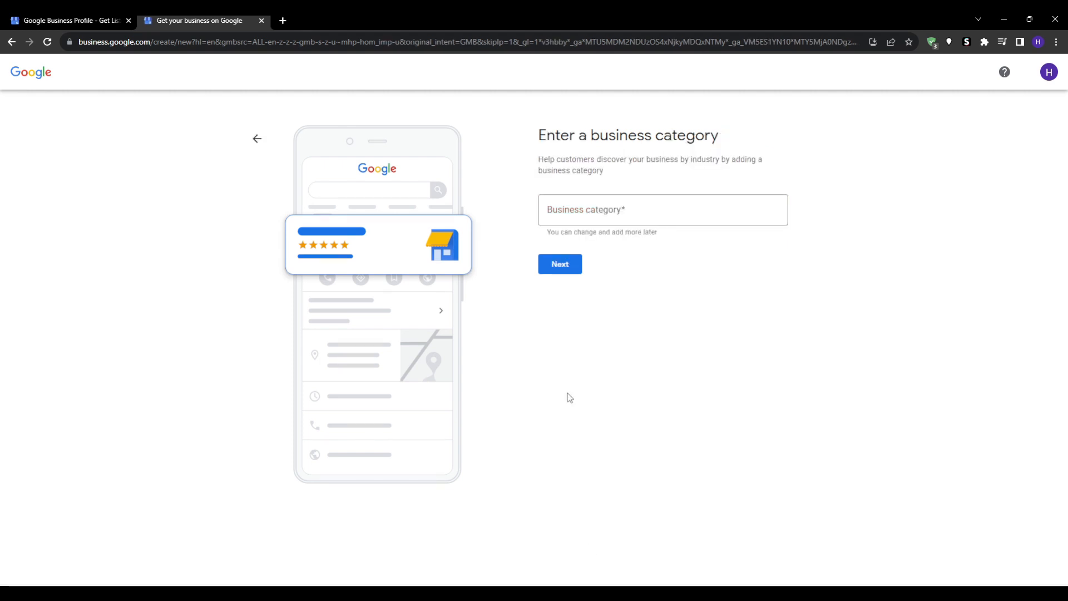
left_click_drag(739, 127, 522, 135)
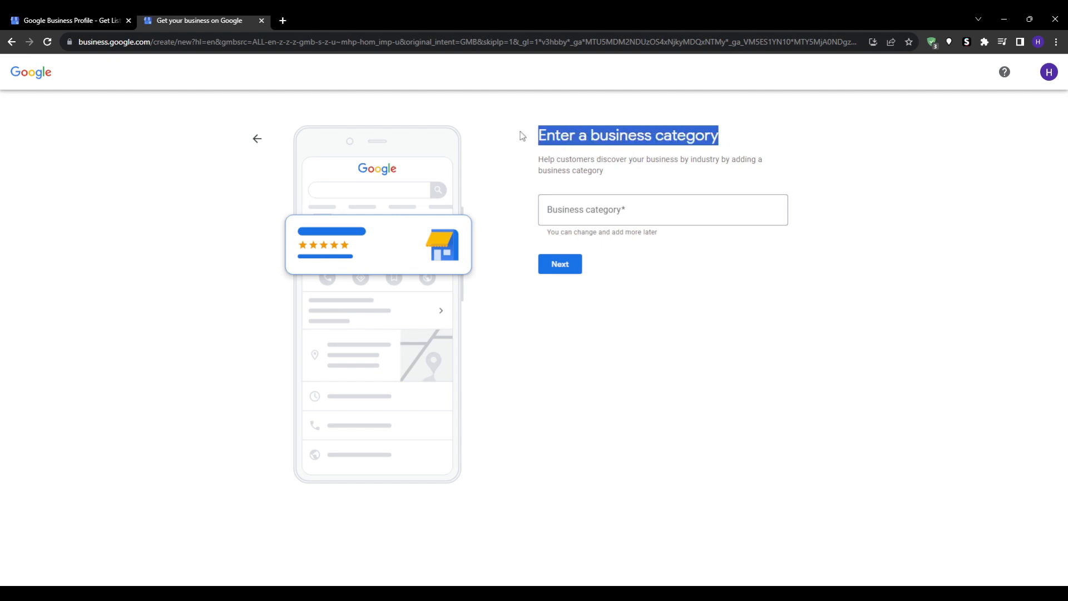
left_click(691, 399)
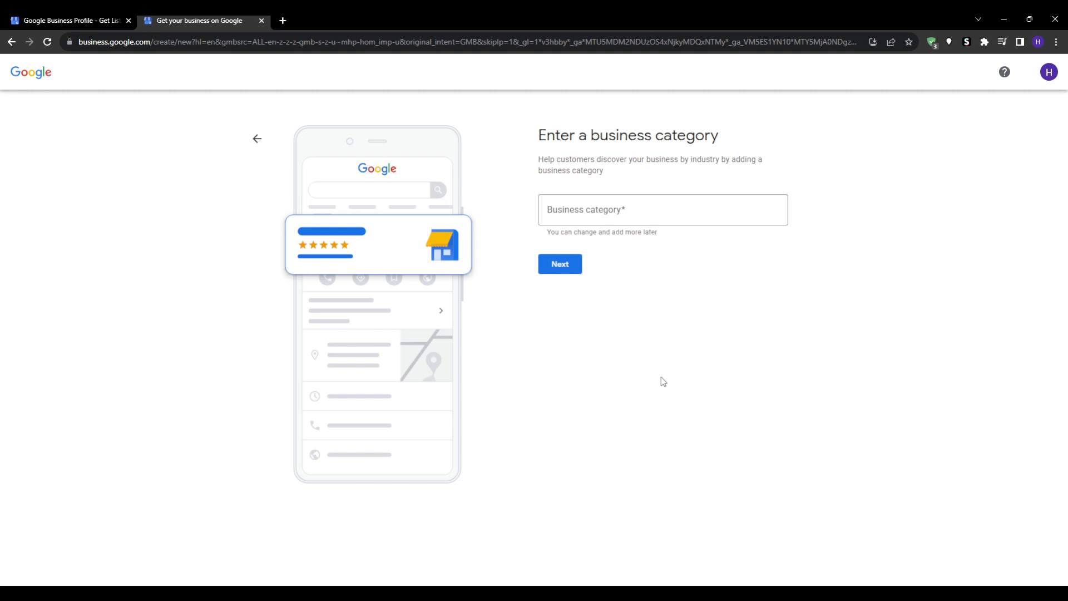
left_click(649, 213)
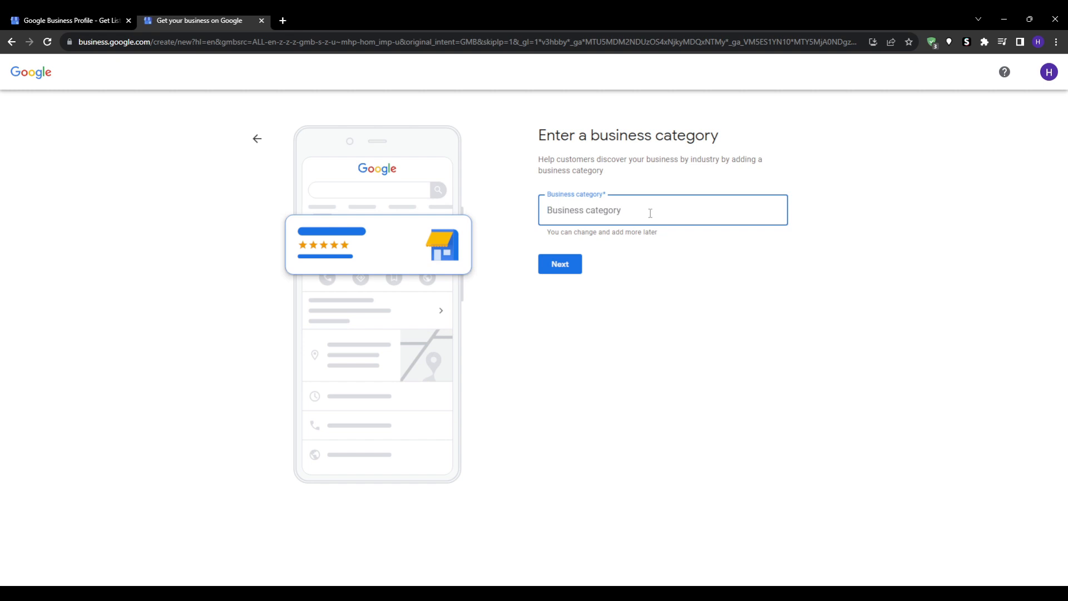
type("Food")
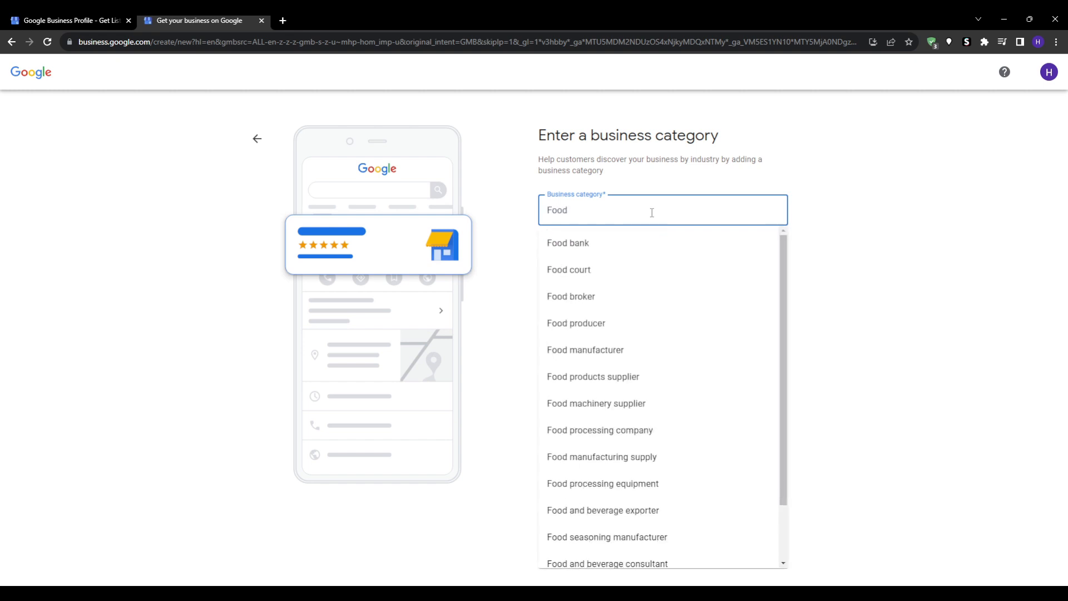
type(" a")
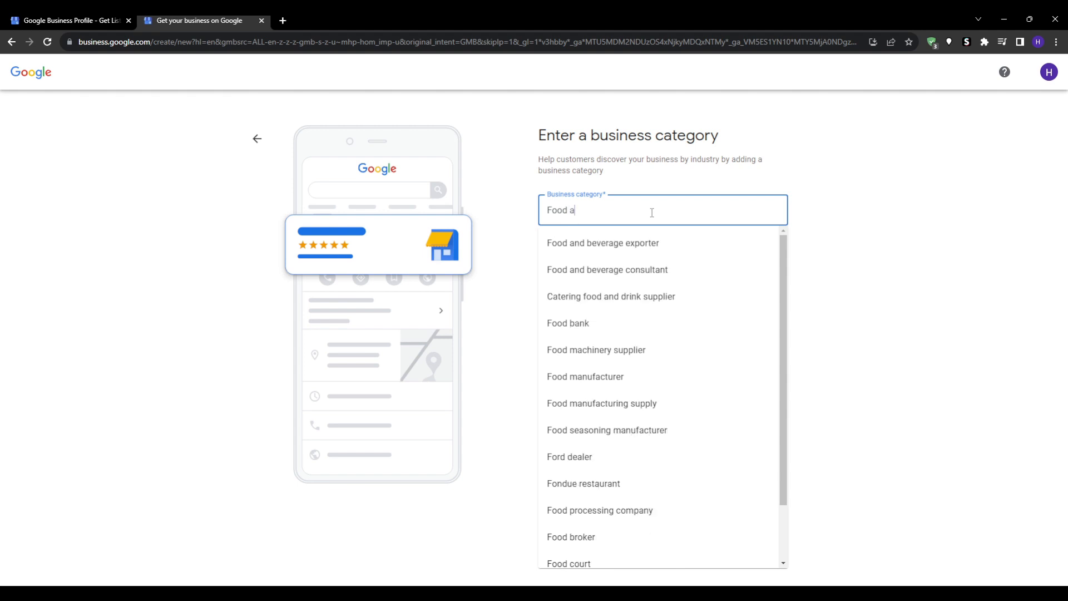
type("nd")
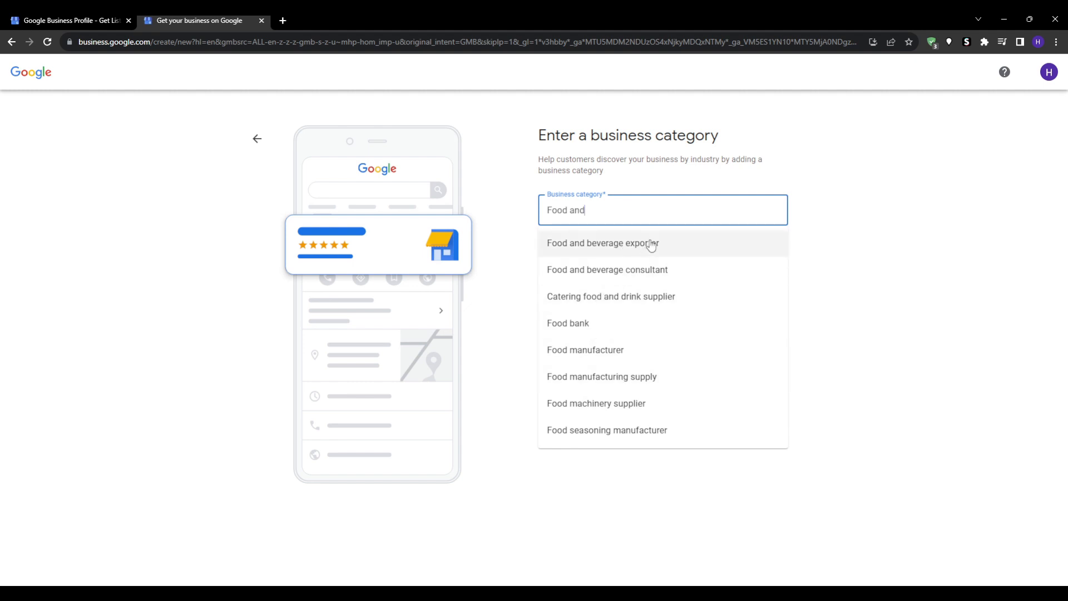
left_click(697, 277)
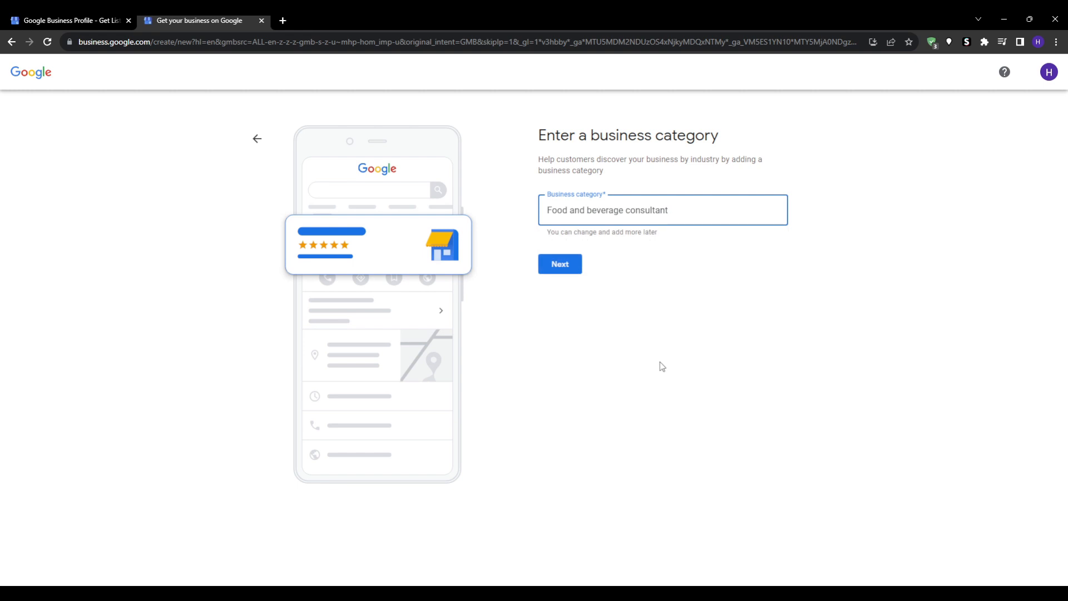
left_click(567, 276)
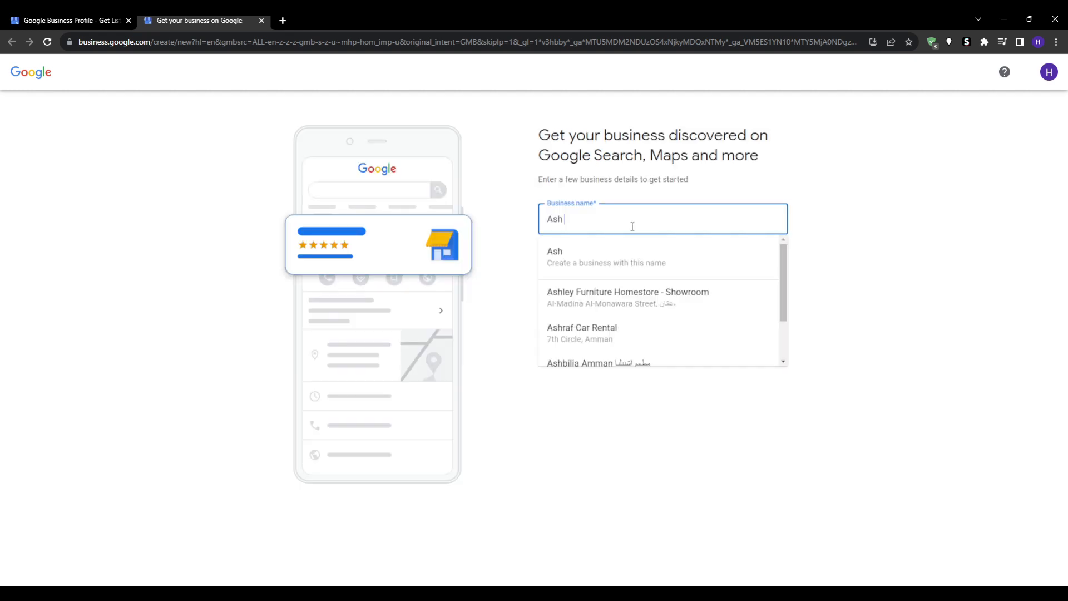
type("B")
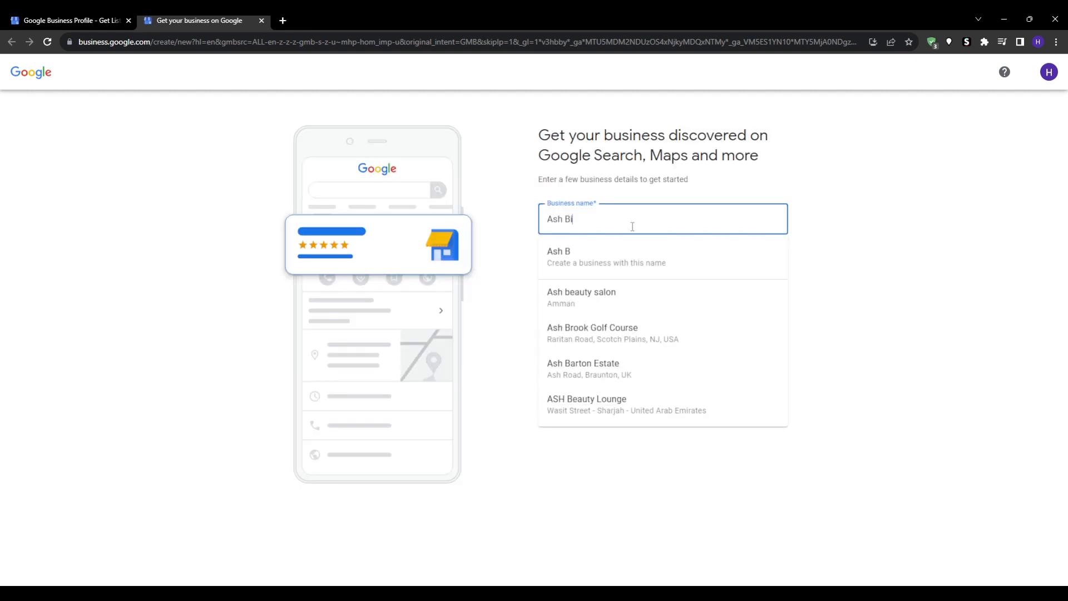
type("usiness")
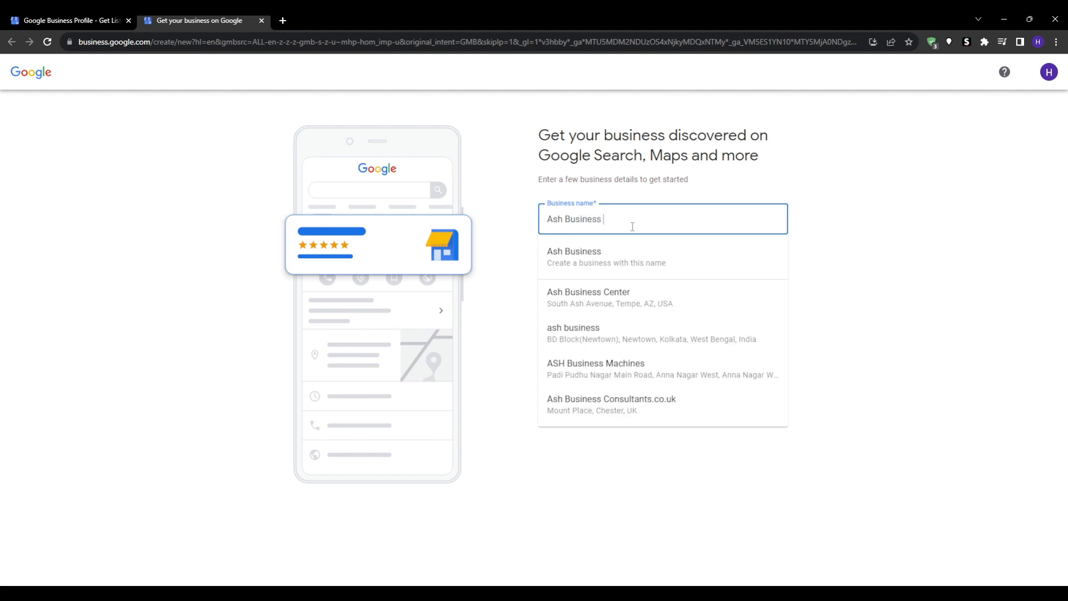
left_click(590, 254)
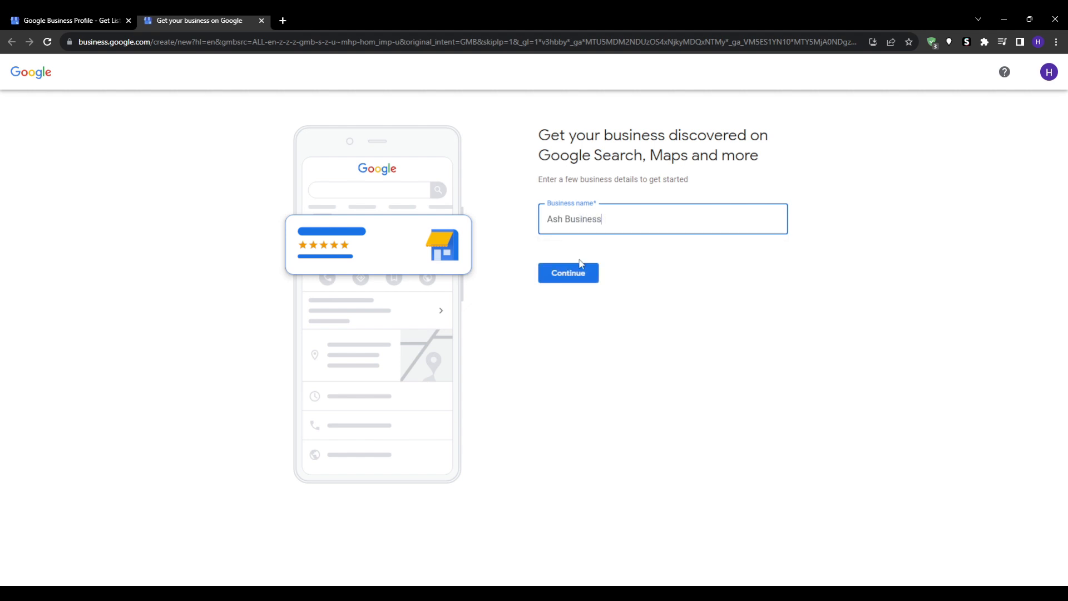
left_click(567, 278)
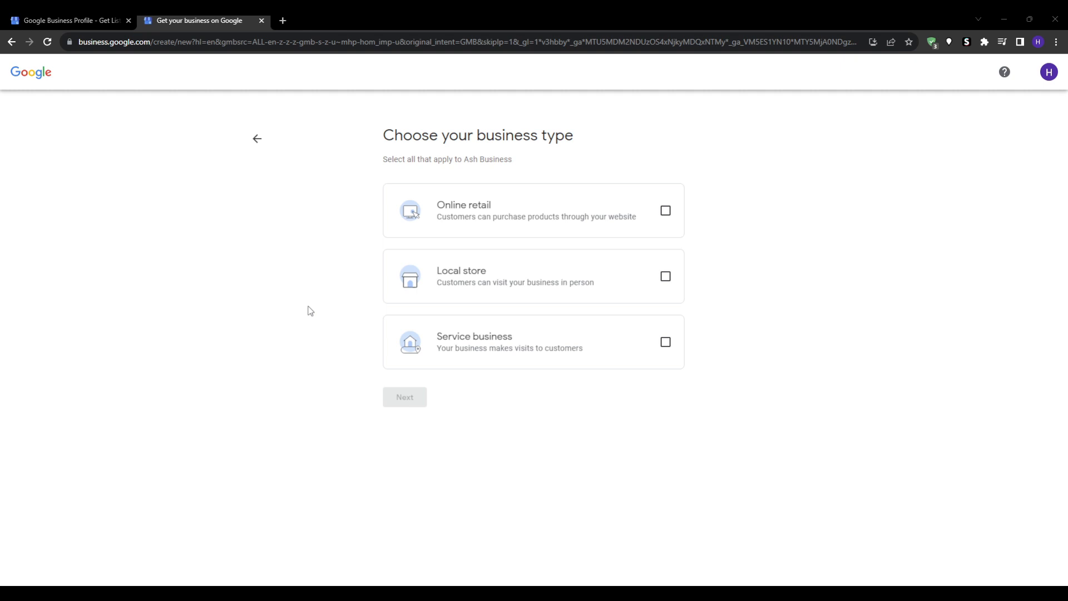
Tick Online retail, Local store and Service business, then untick all three again
left_click(665, 211)
left_click(665, 275)
left_click(670, 335)
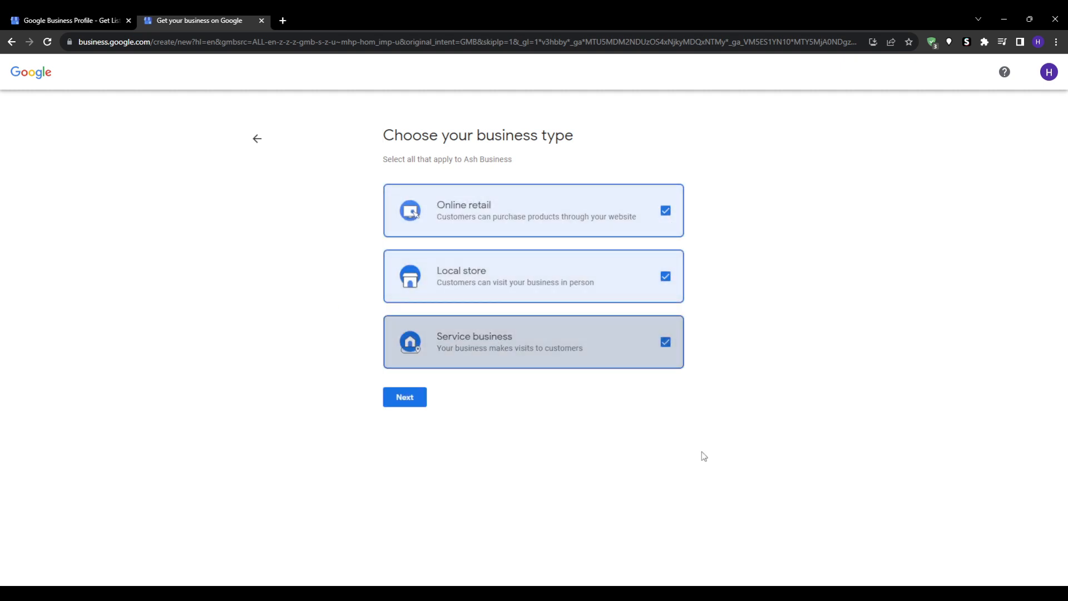
left_click(663, 346)
left_click(662, 287)
left_click(666, 210)
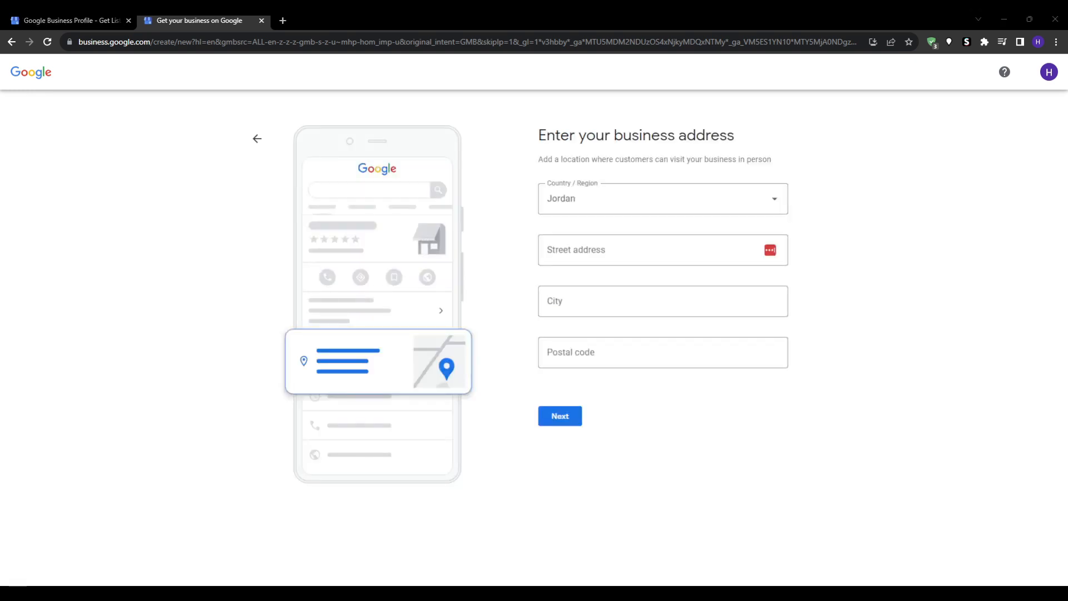
Change the country to Italy and try continuing with the address form
triple_click(620, 141)
left_click(744, 198)
left_click(744, 197)
scroll(631, 306, "down", 4)
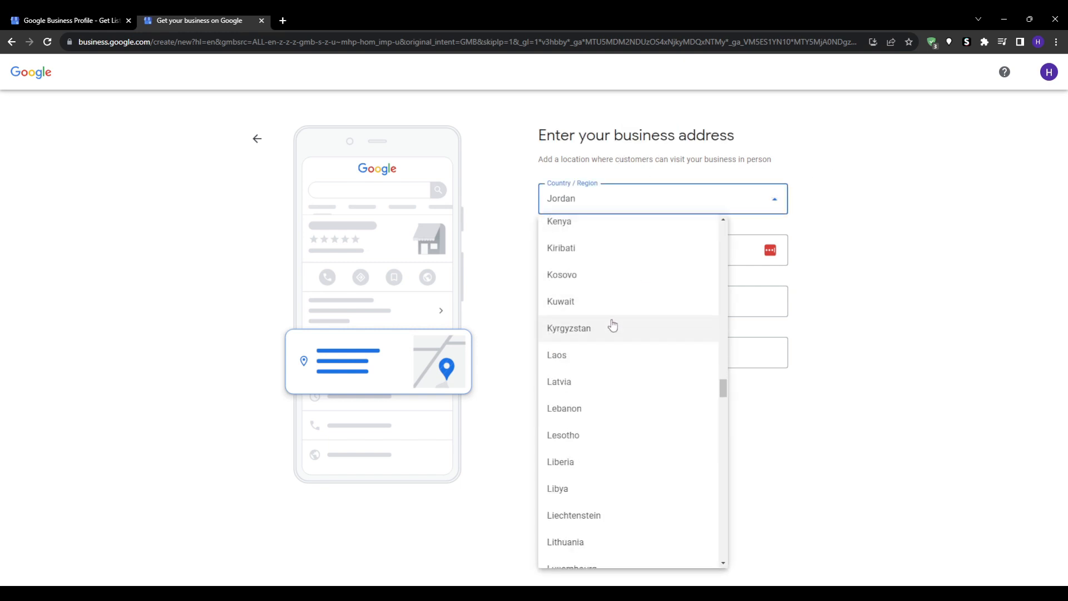
scroll(617, 328, "up", 5)
left_click(573, 345)
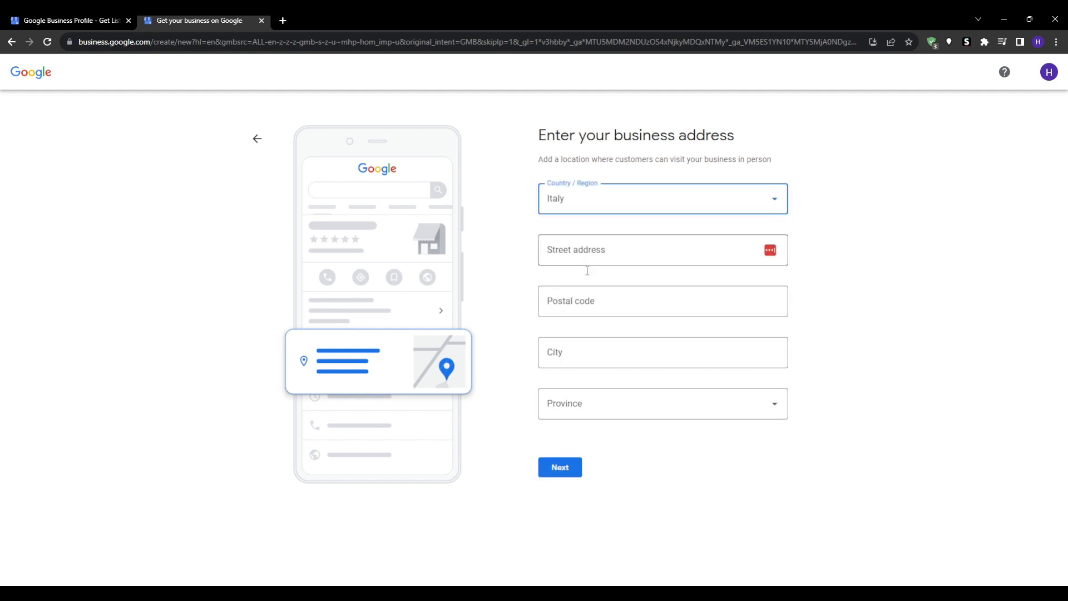
left_click(559, 467)
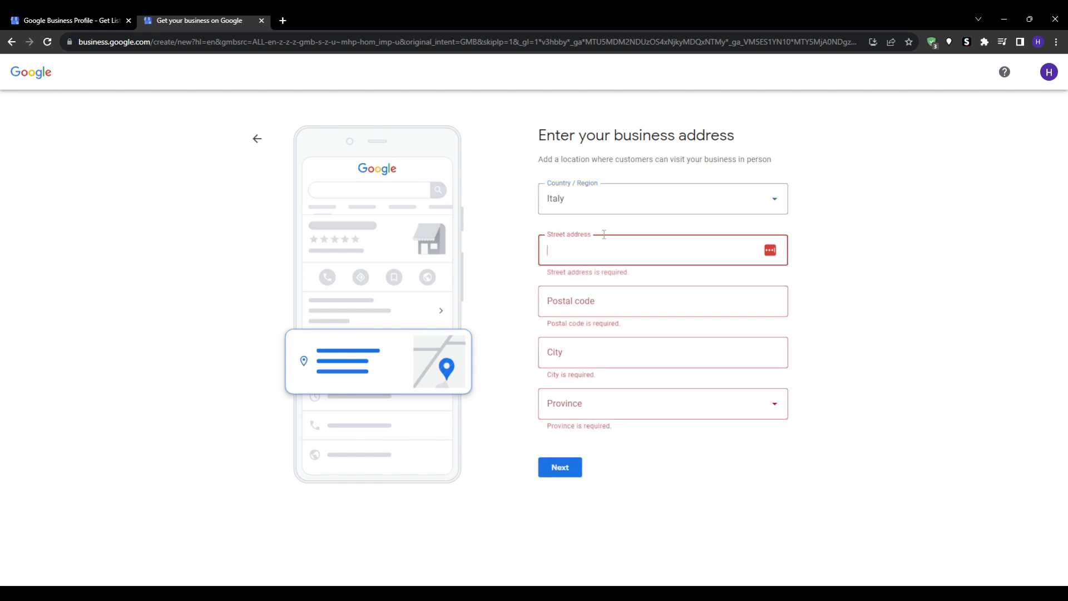
left_click_drag(603, 234, 533, 236)
left_click(657, 302)
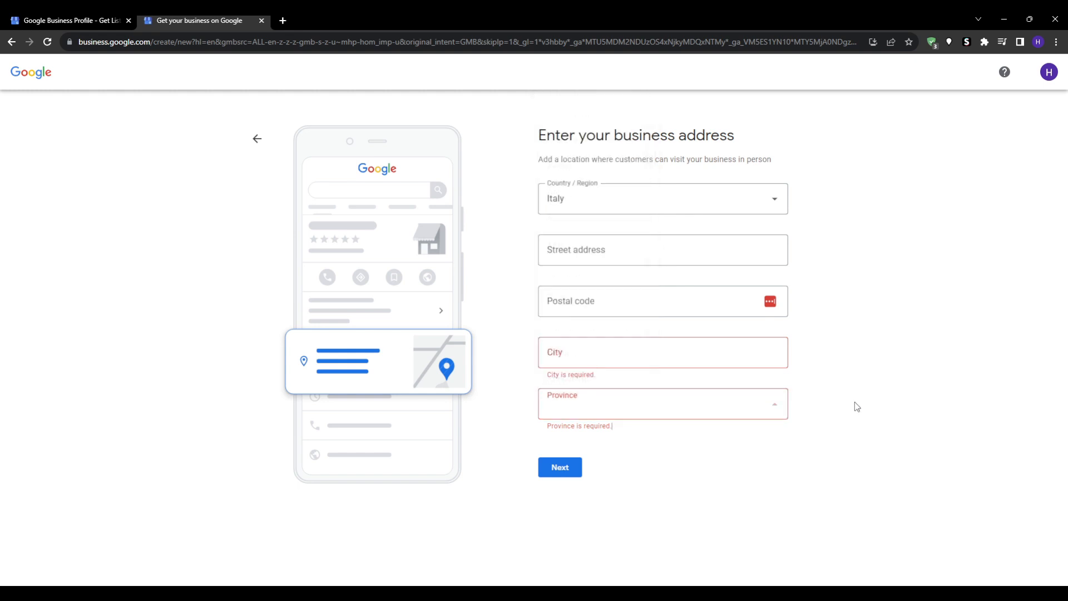
Set the country back to Jordan and close the country list
left_click(658, 201)
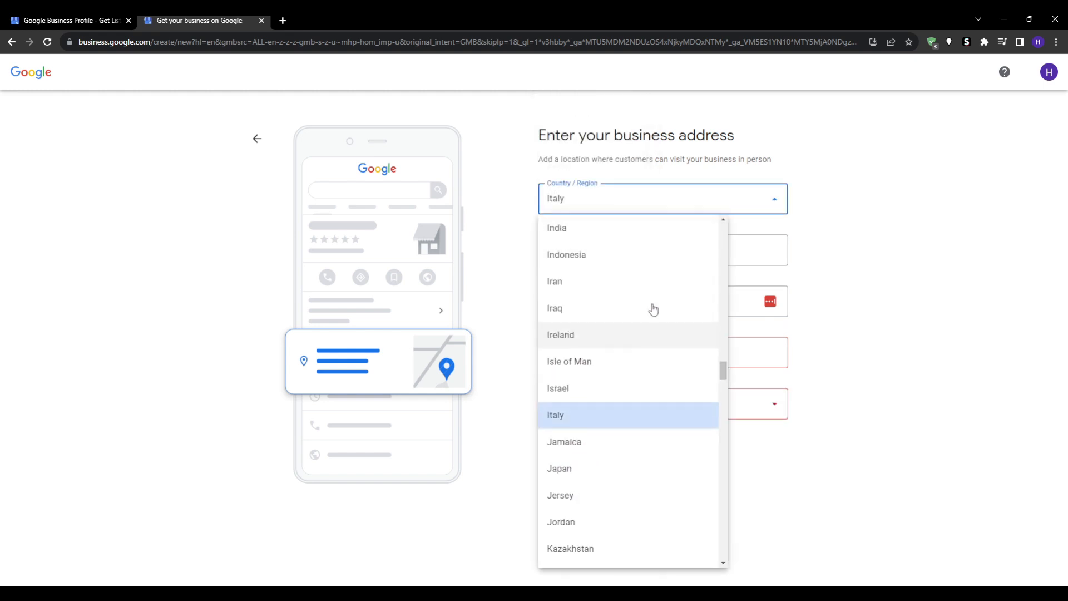
scroll(632, 302, "up", 2)
scroll(627, 310, "down", 4)
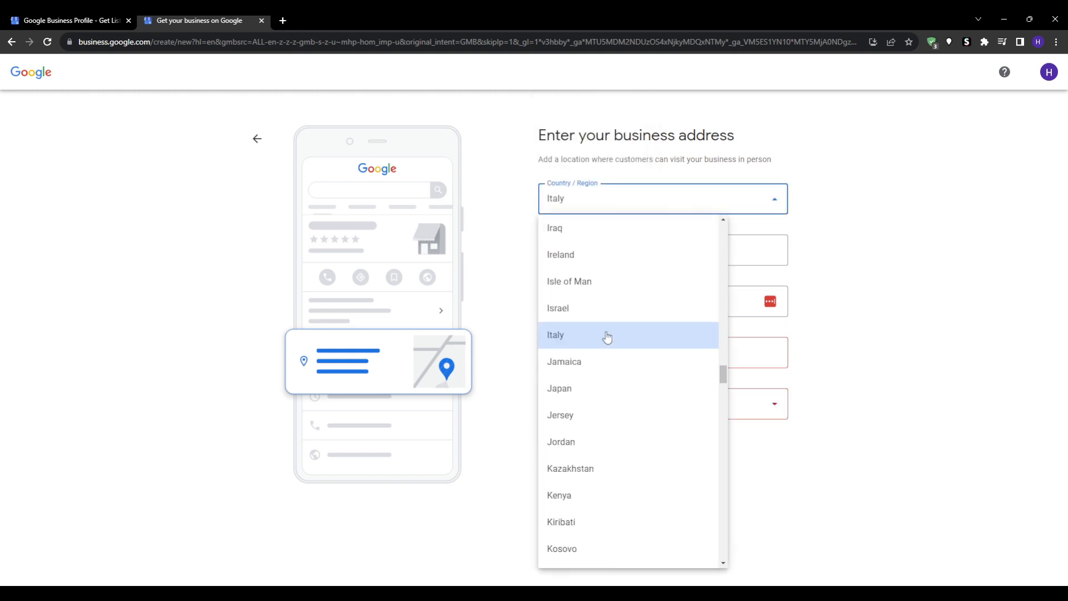
left_click(602, 442)
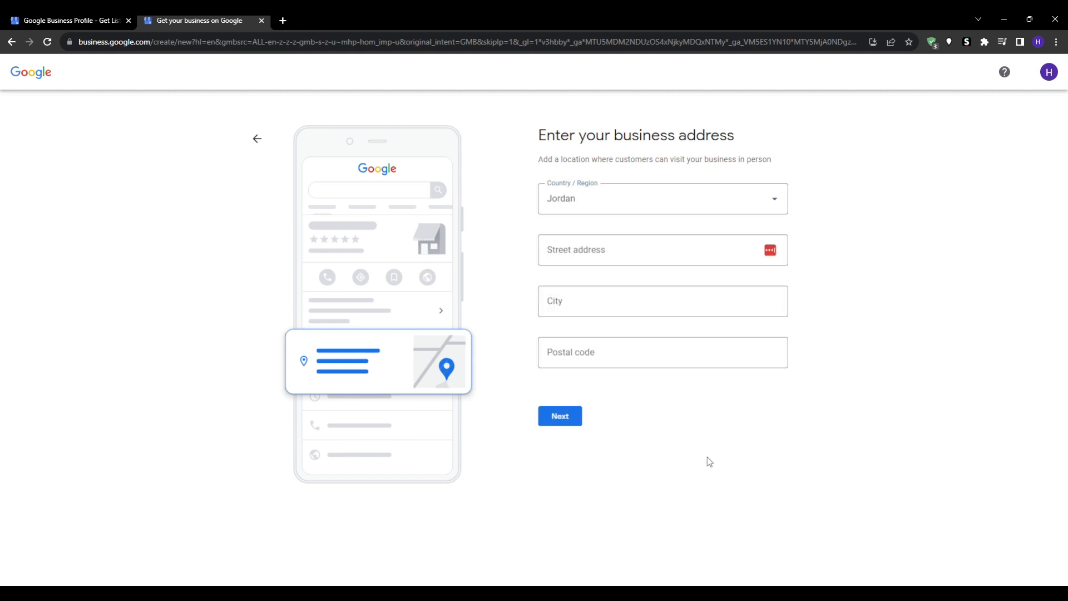
left_click(625, 209)
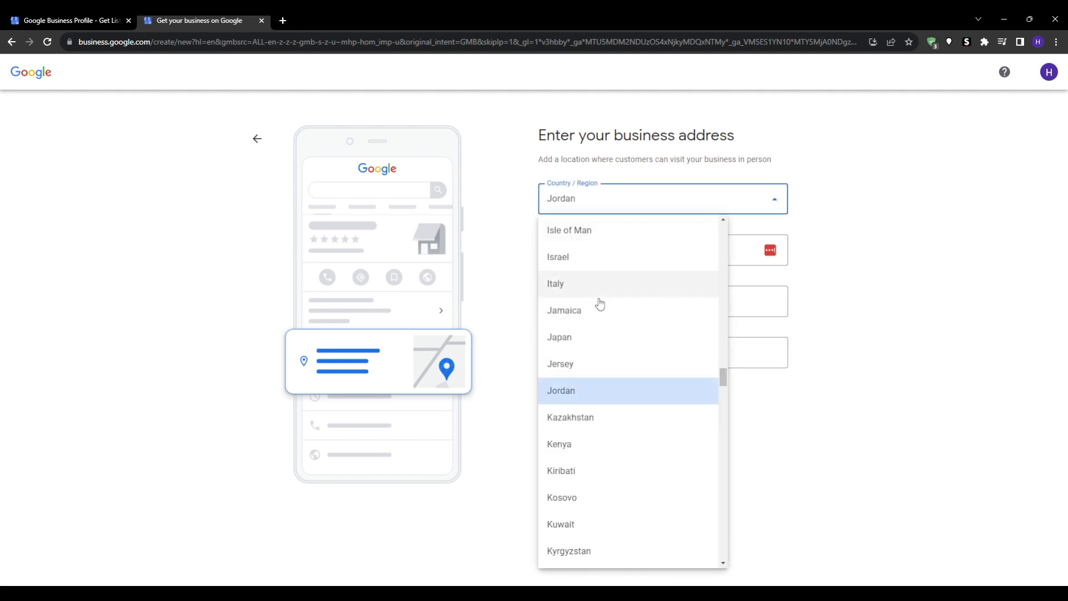
scroll(599, 312, "down", 4)
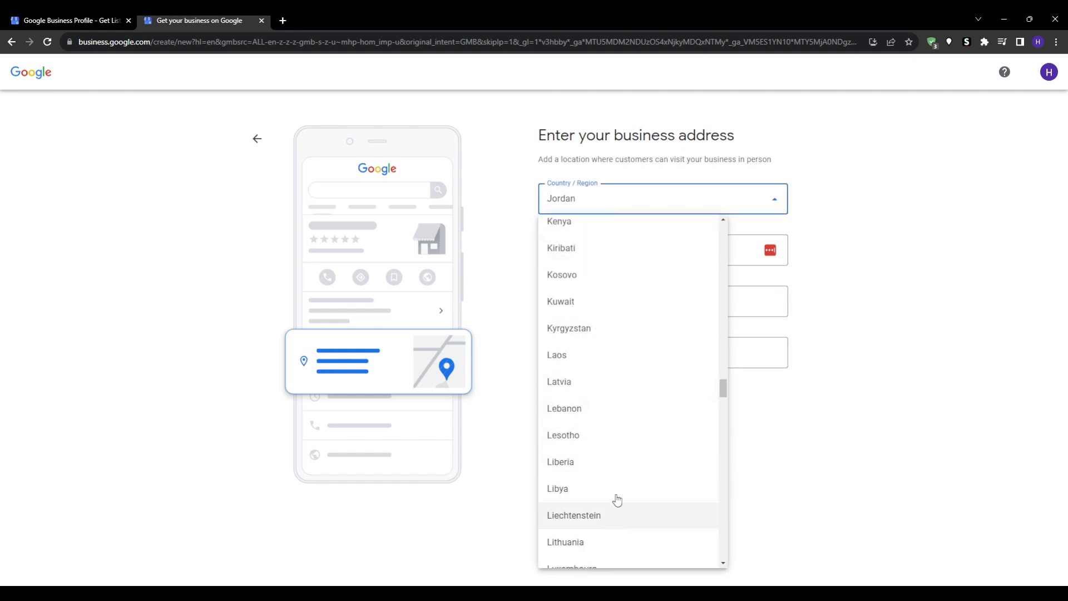
scroll(617, 499, "up", 3)
left_click(796, 441)
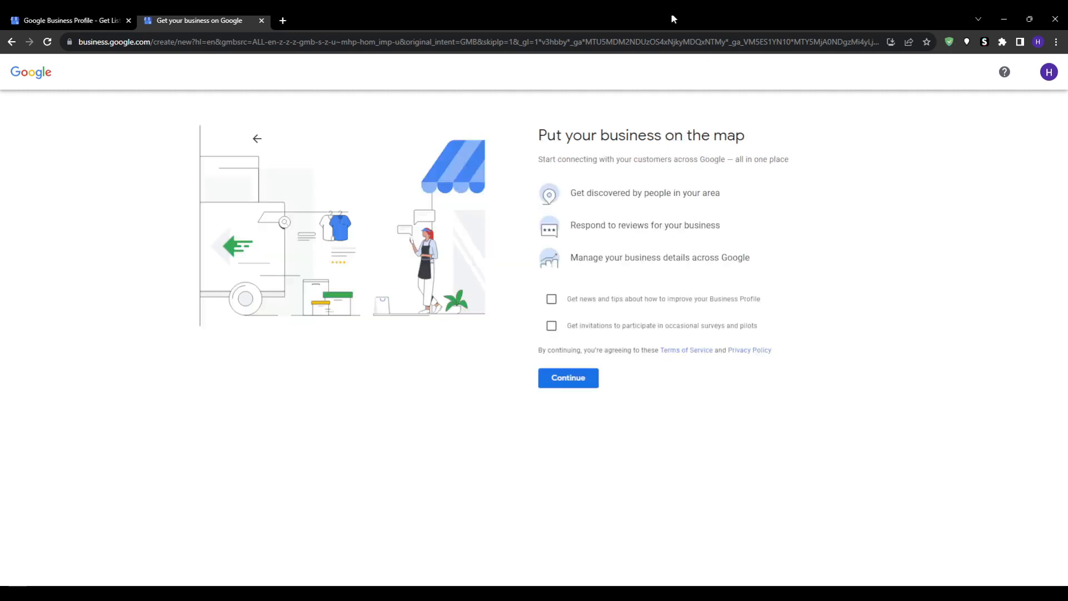
Agree to the terms on the map page and continue into verification
left_click(588, 381)
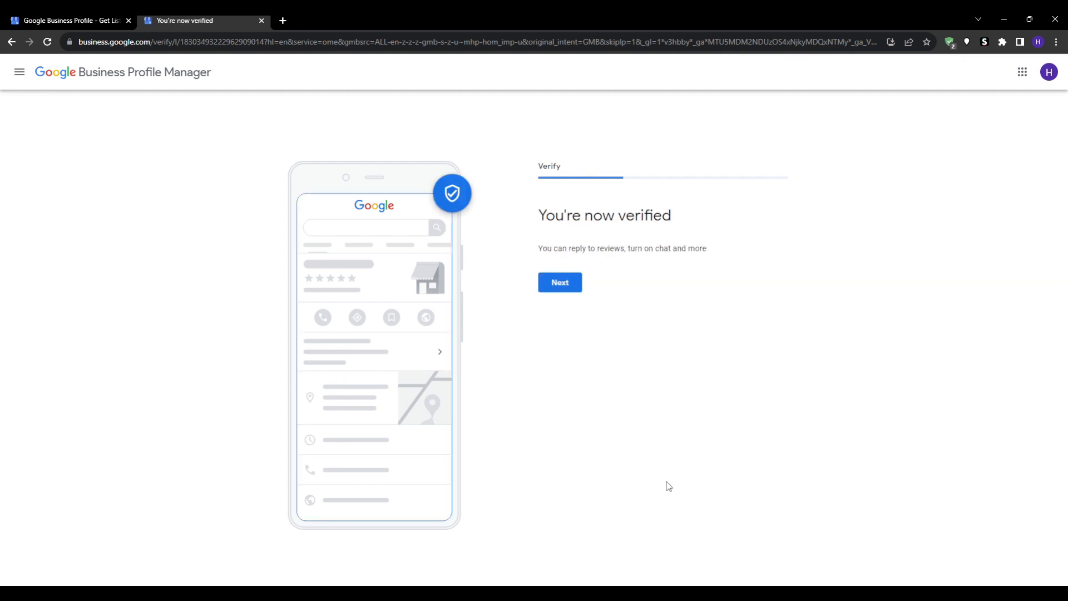
Continue past the 'You're now verified' confirmation to the business hours page
left_click(662, 592)
left_click(569, 569)
left_click_drag(671, 216, 535, 220)
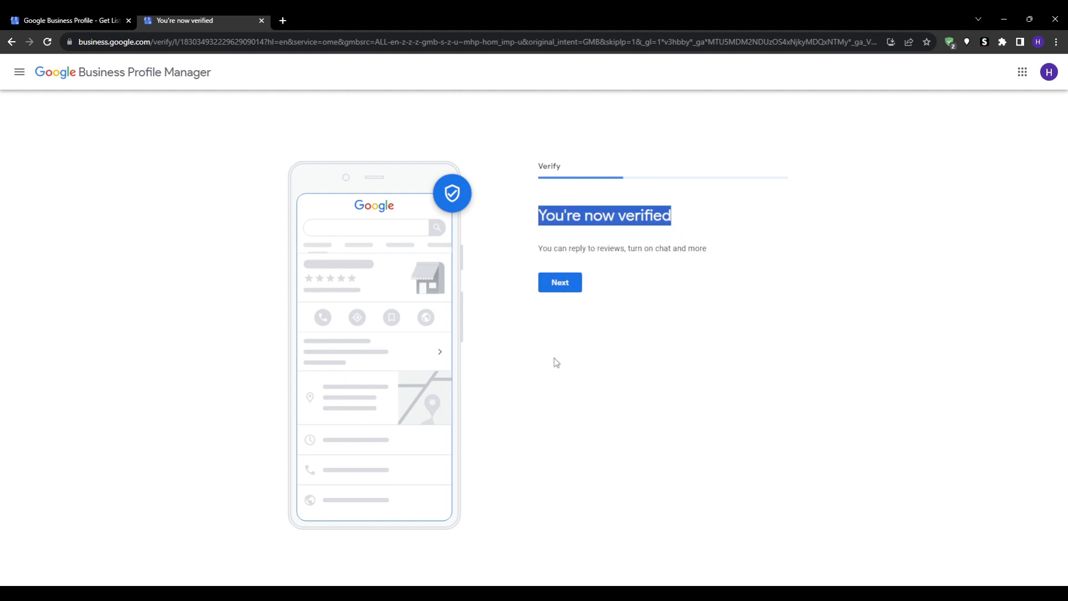
left_click(570, 381)
triple_click(627, 245)
left_click(619, 374)
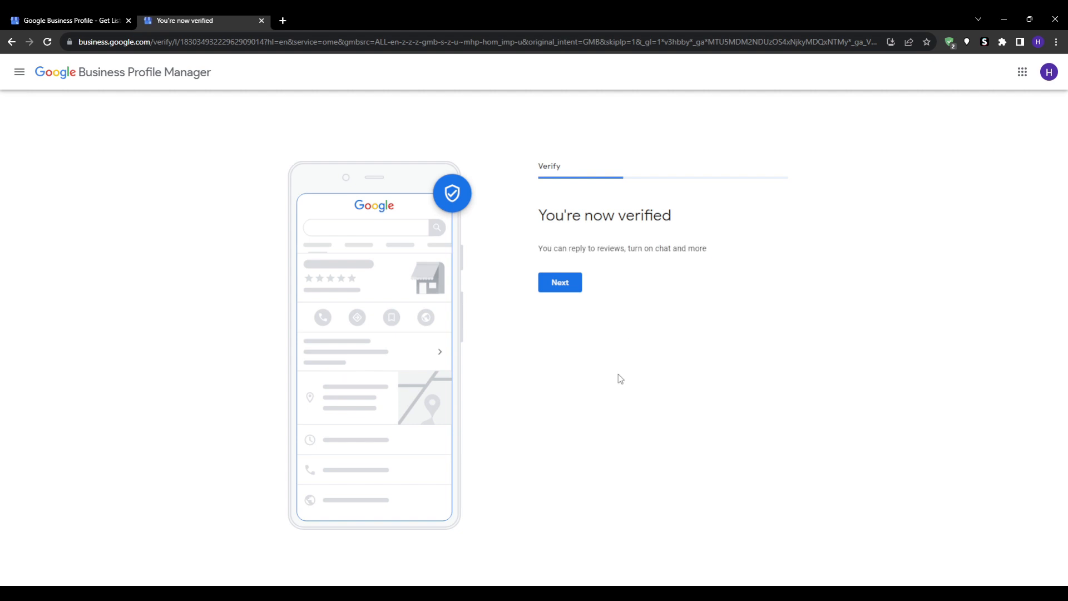
left_click(560, 283)
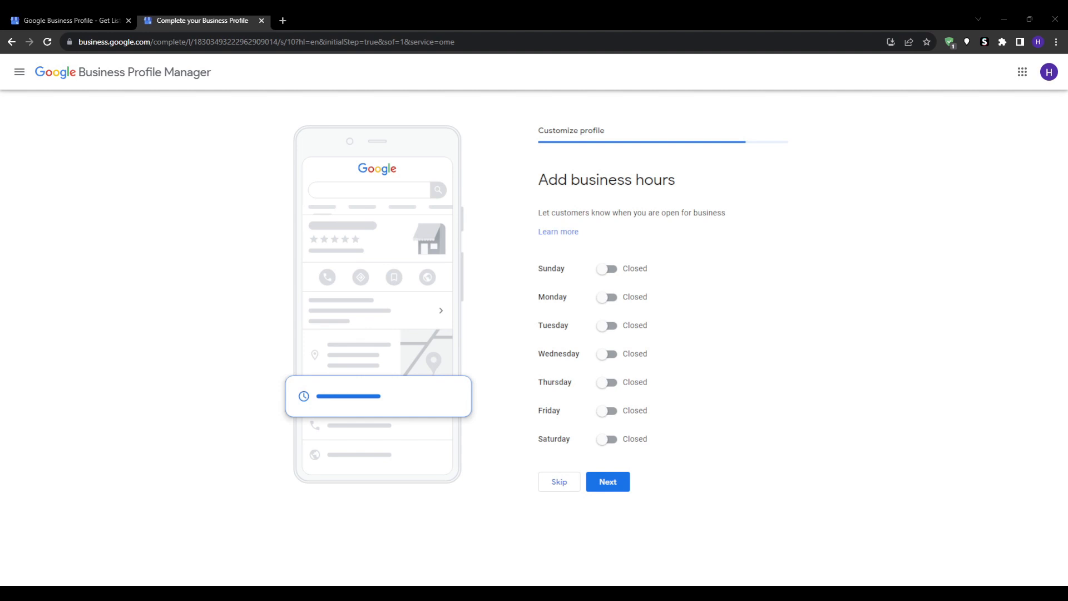
Try opening Sunday and Saturday, then set both back to Closed and save the hours
key("alt+Tab")
left_click(608, 269)
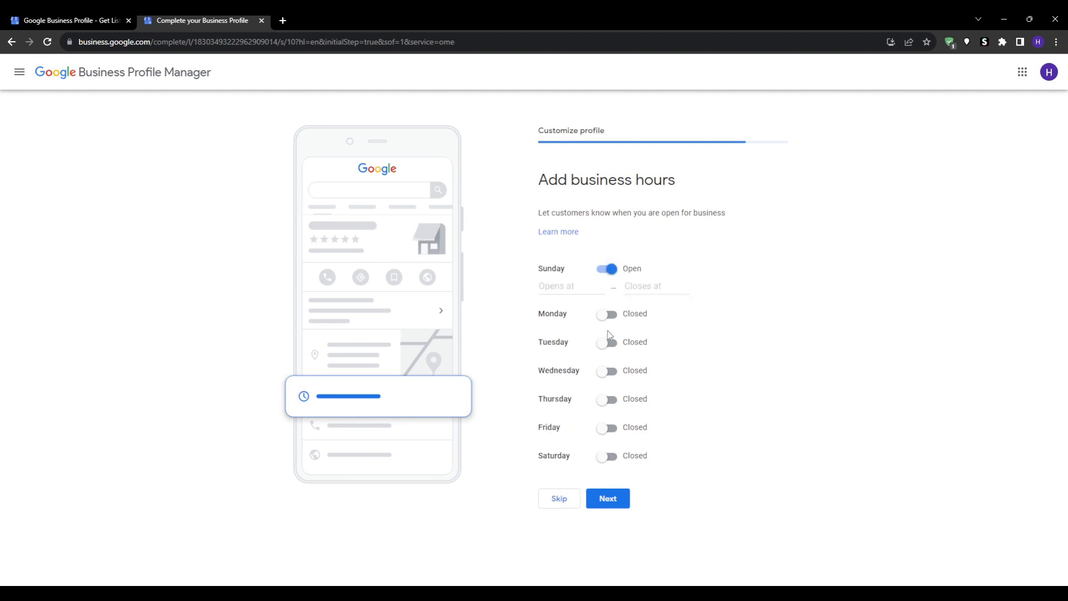
left_click(570, 284)
left_click(645, 285)
left_click(730, 313)
left_click(603, 456)
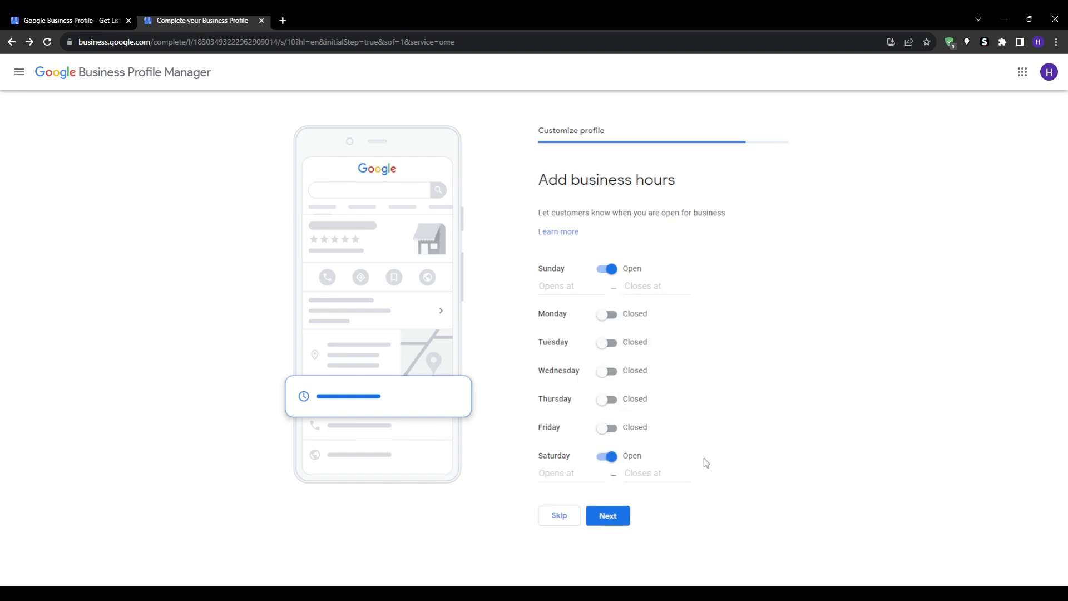
left_click(607, 515)
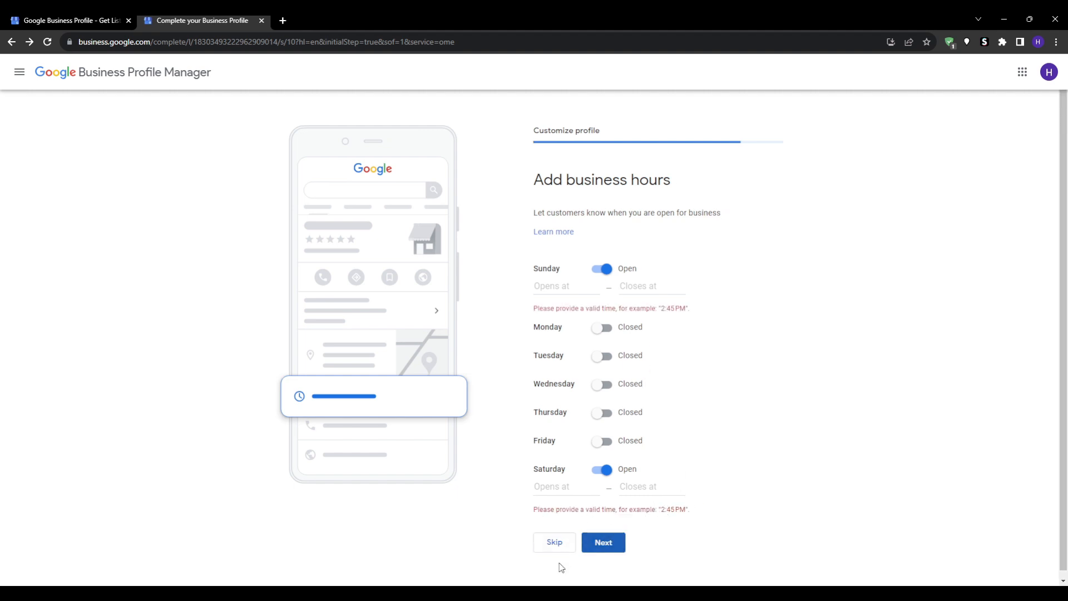
left_click(602, 470)
left_click(606, 269)
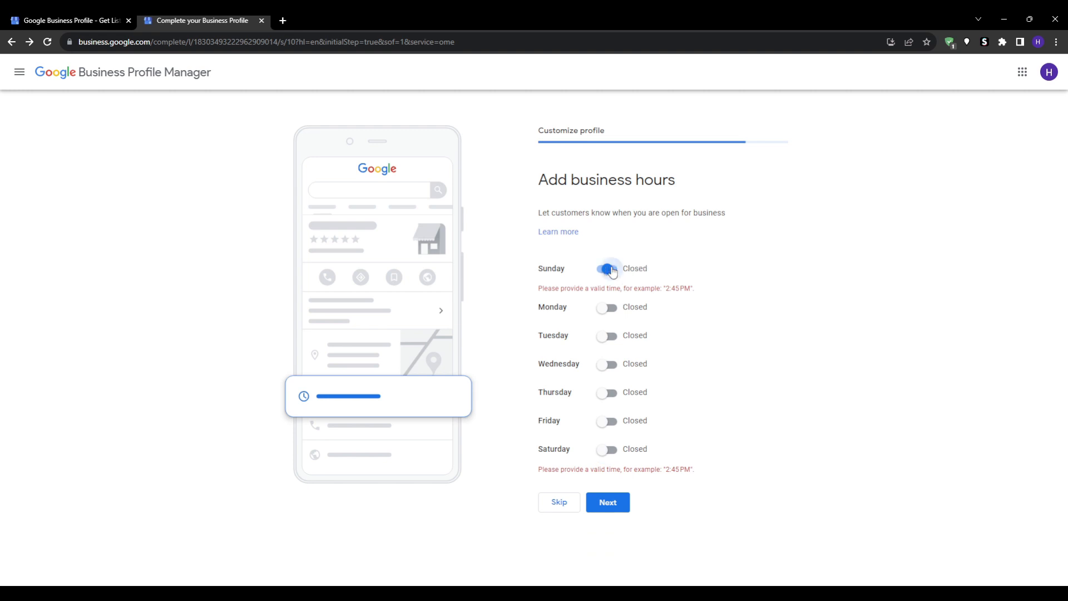
left_click(607, 502)
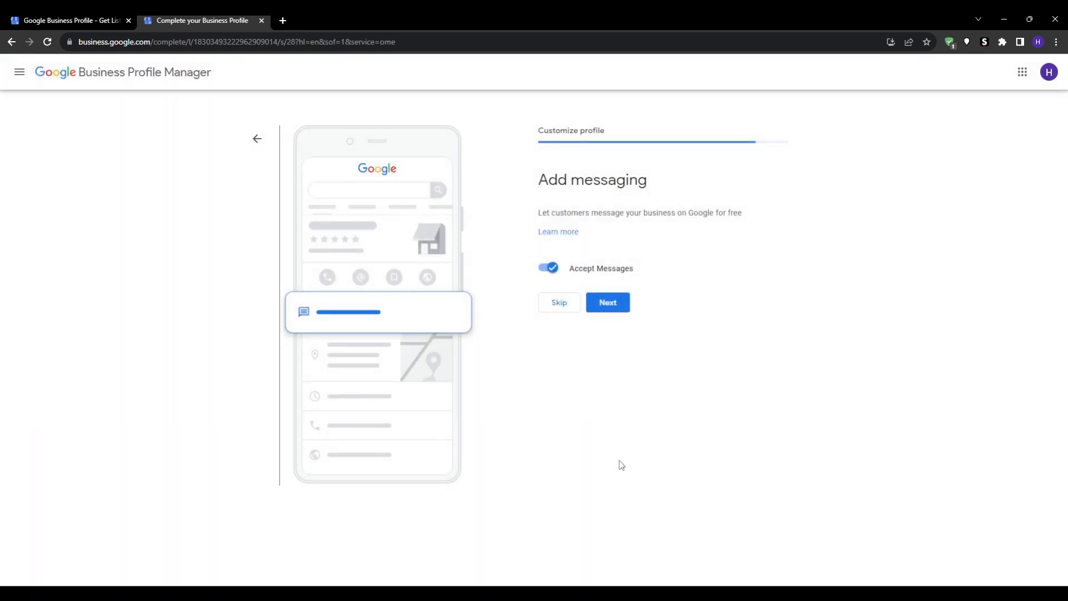
Keep messaging turned on and skip adding a business description
left_click(608, 305)
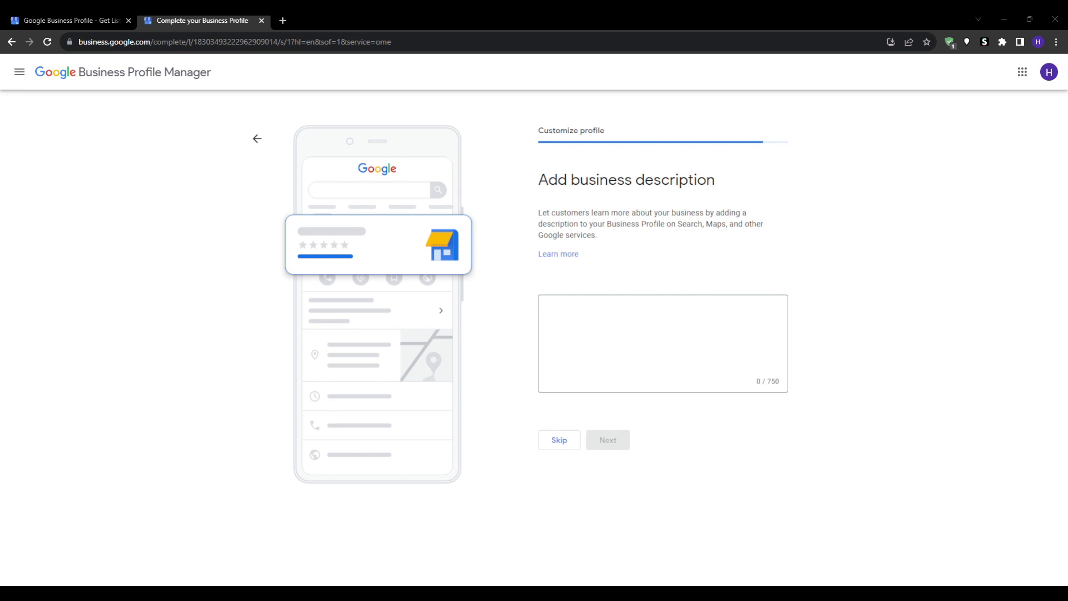
left_click(558, 441)
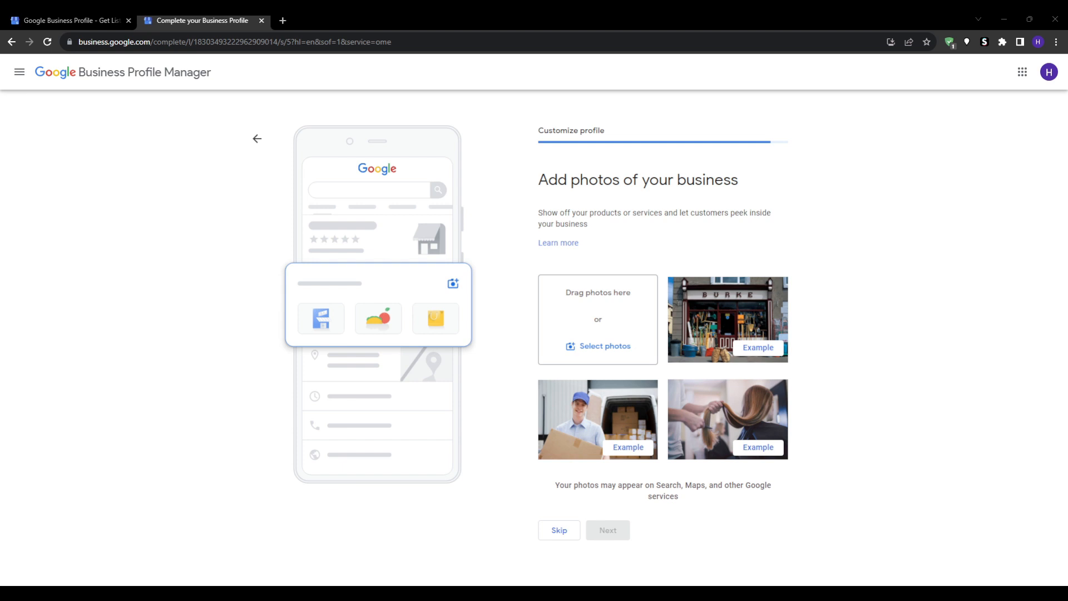
left_click_drag(610, 229, 535, 211)
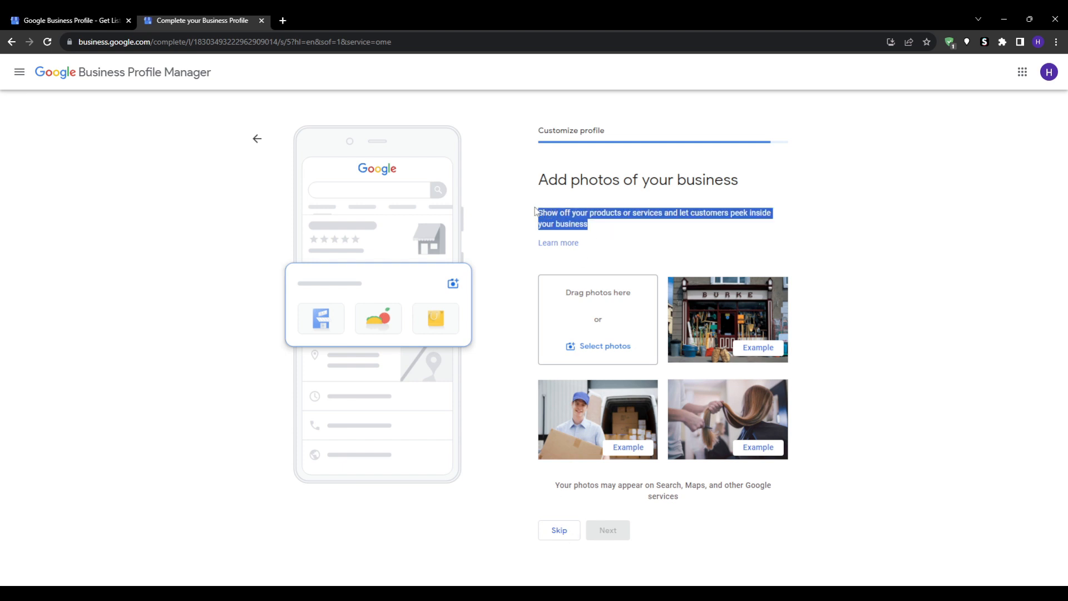
left_click(845, 261)
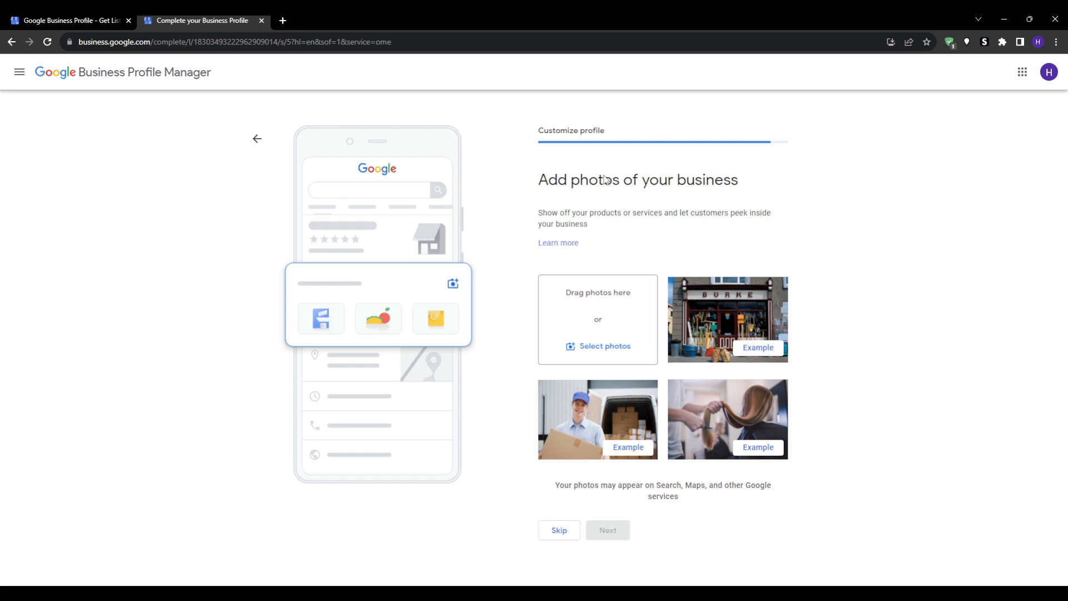
Skip the photos and $250 advertising credit pages, then finish setup
left_click(558, 530)
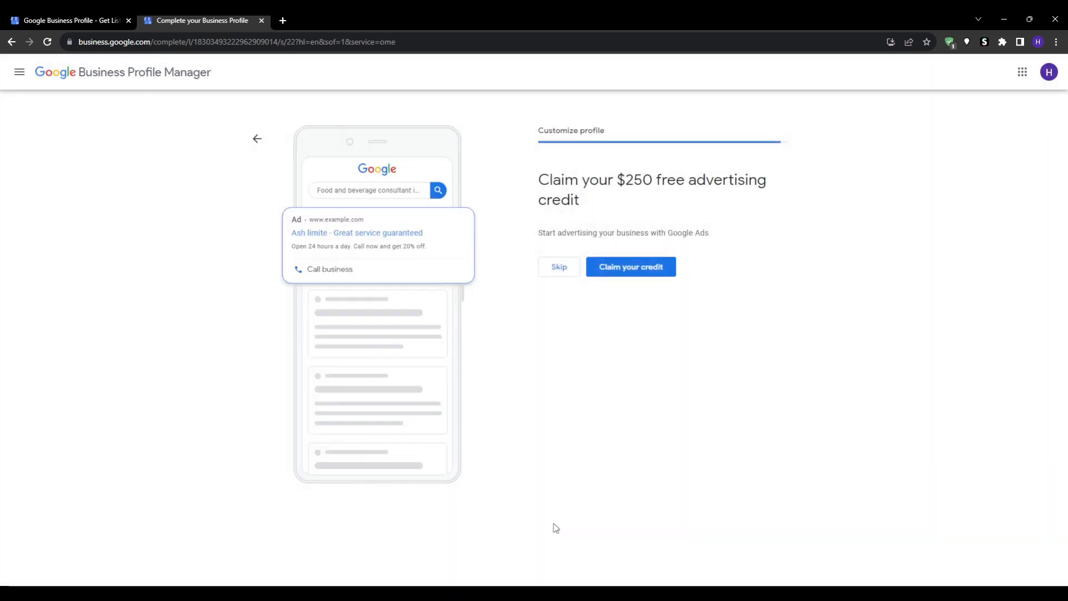
left_click(555, 267)
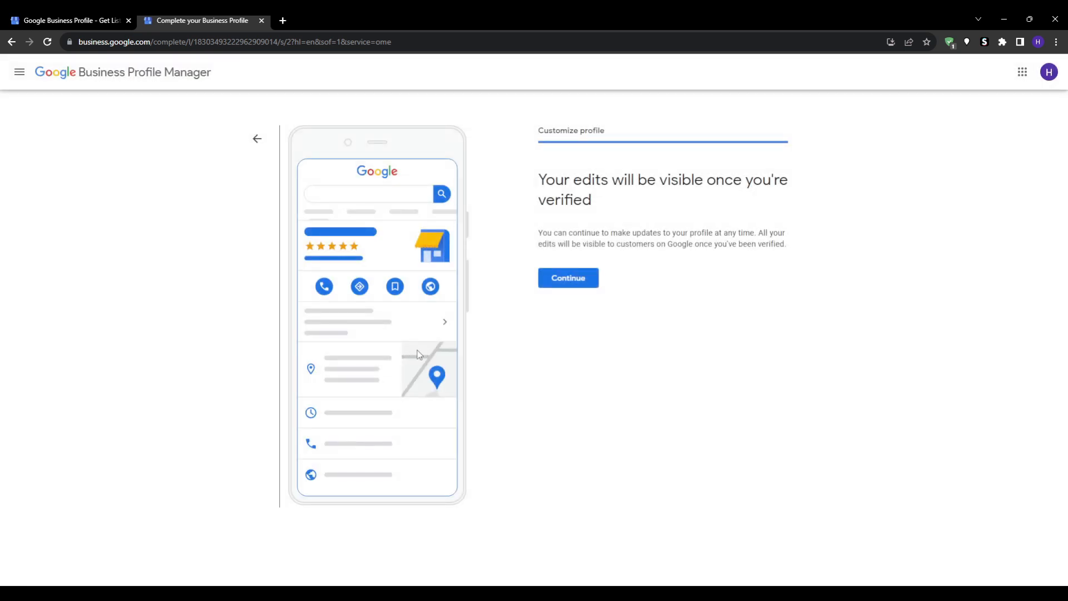
left_click(567, 279)
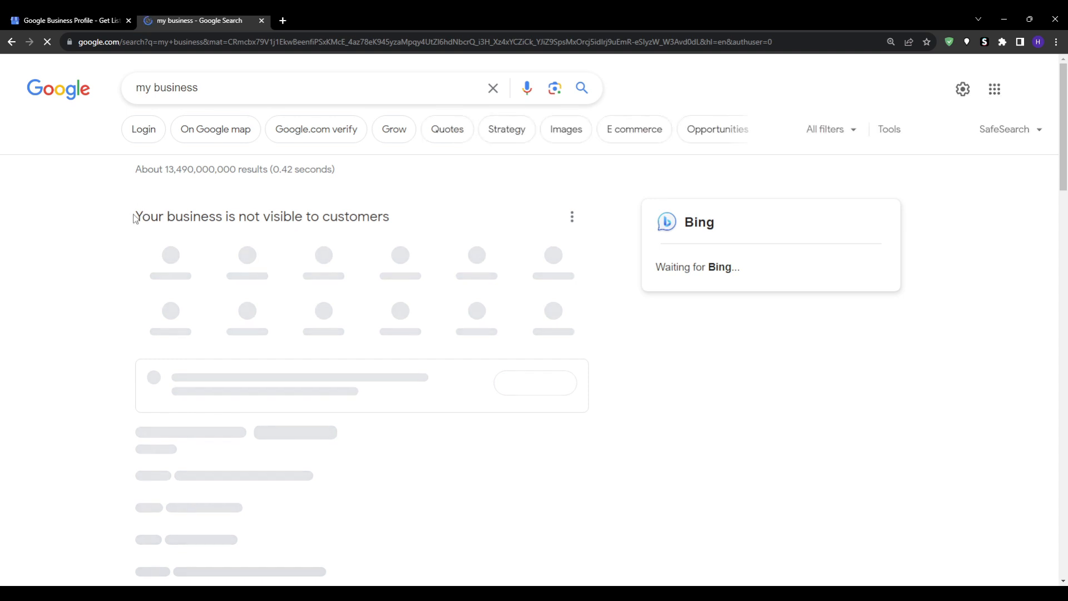
Highlight the visibility heading on the Ash limite management panel in 'my business' results
left_click_drag(135, 215, 394, 216)
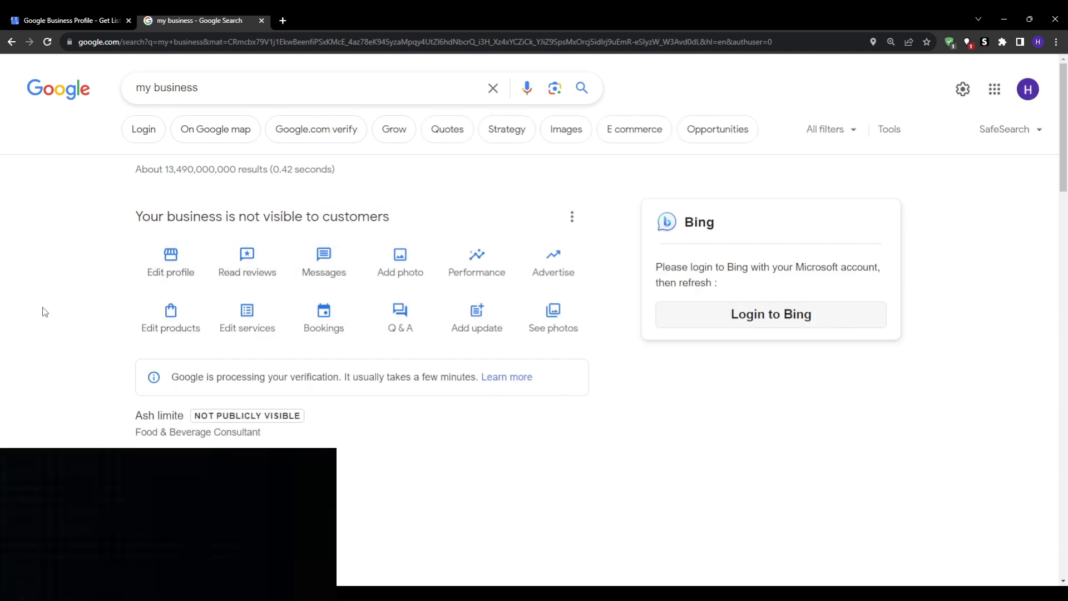